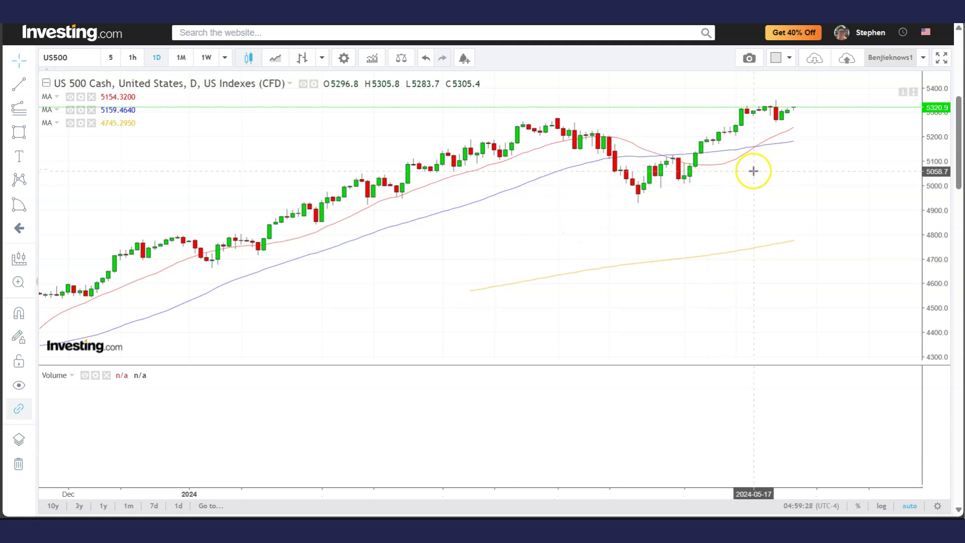
pyautogui.scroll(3, 754, 176)
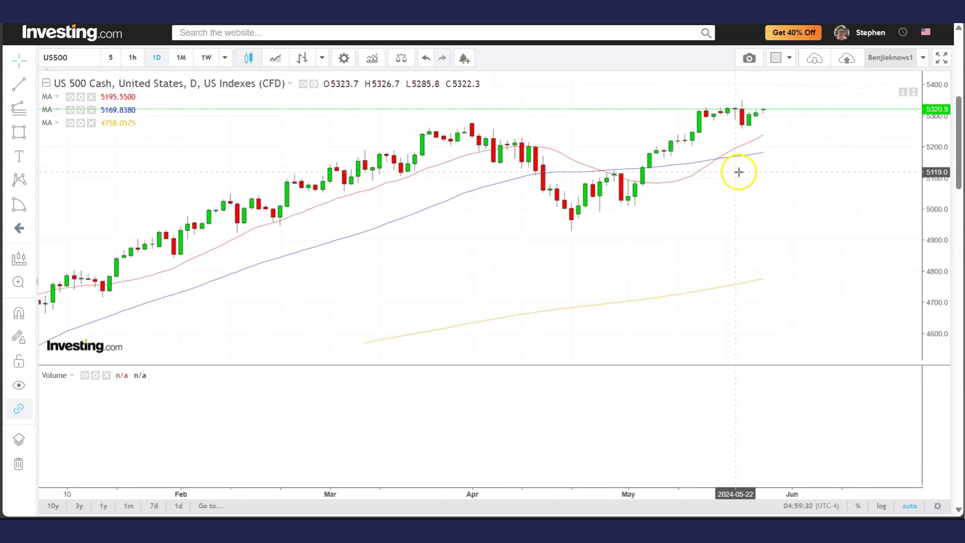
pyautogui.scroll(-1, 736, 138)
pyautogui.click(742, 131)
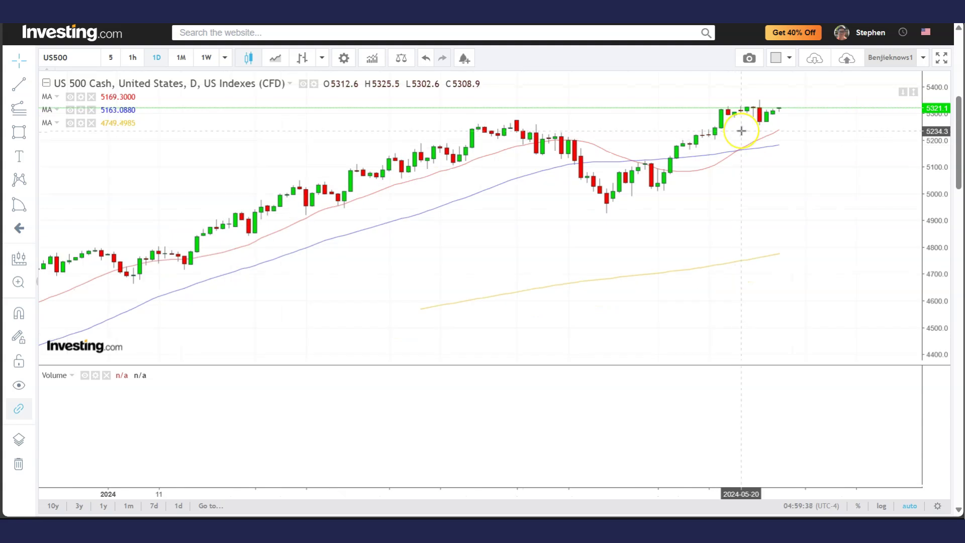
pyautogui.click(753, 140)
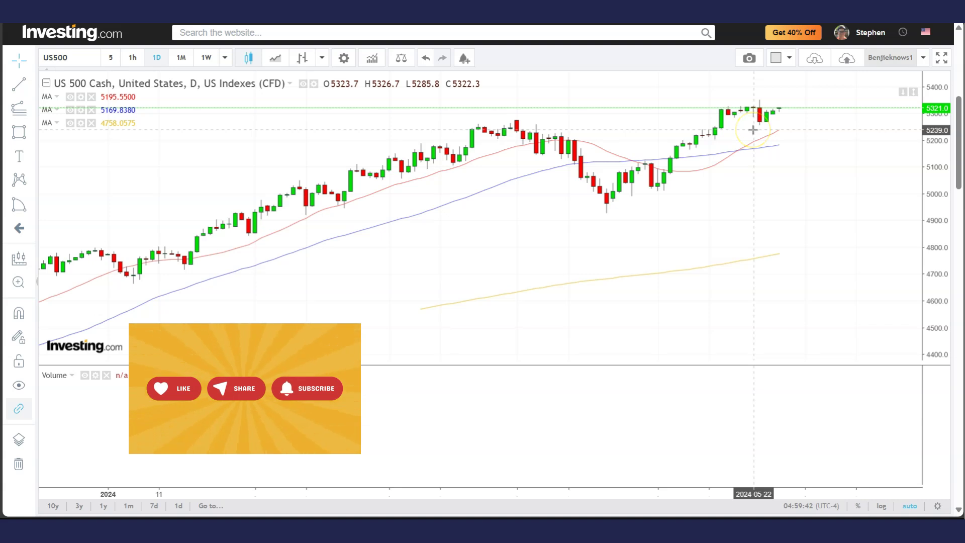
pyautogui.click(754, 130)
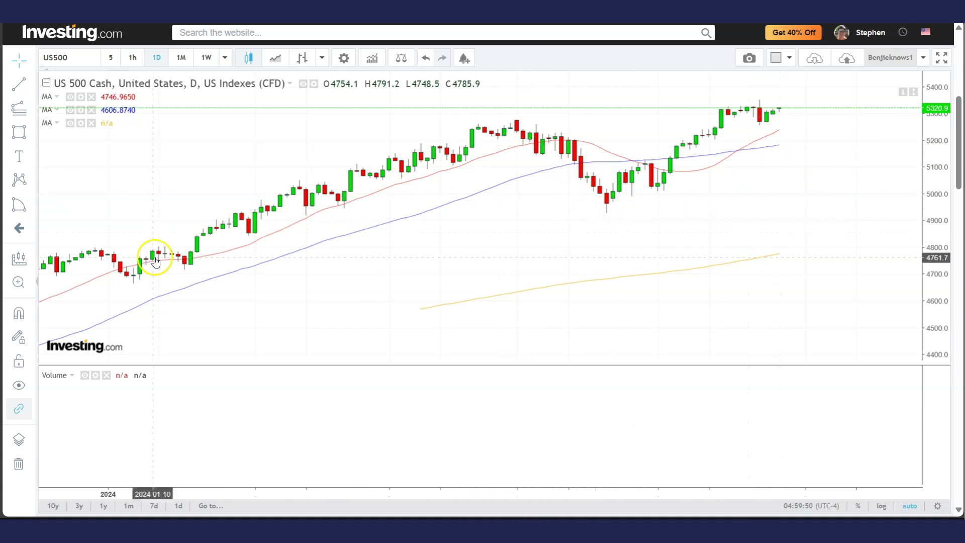
# Draw a descending trend line over the 2023 highs, from about 4617 on 2023-07-26 to about 4352 on 2023-11-30.
pyautogui.scroll(-3, 215, 256)
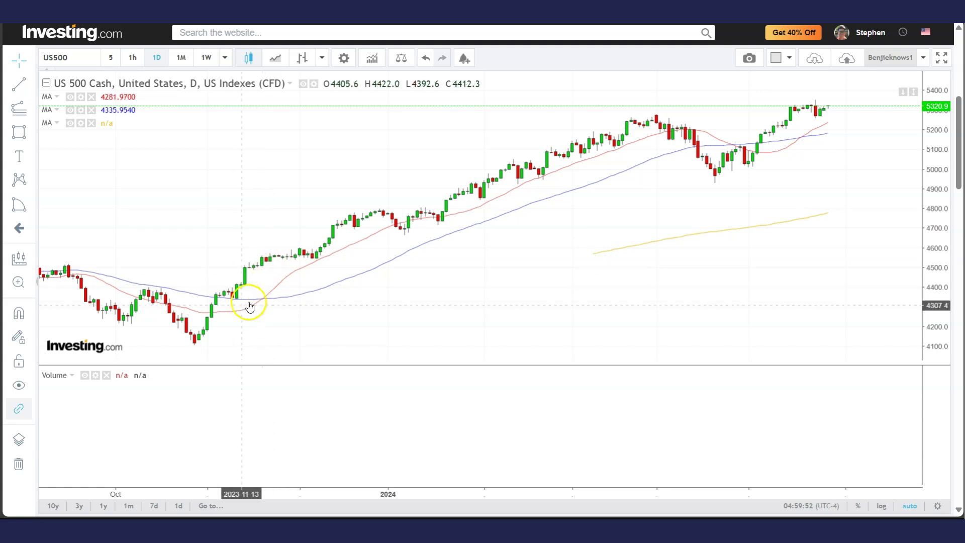
pyautogui.scroll(-4, 265, 273)
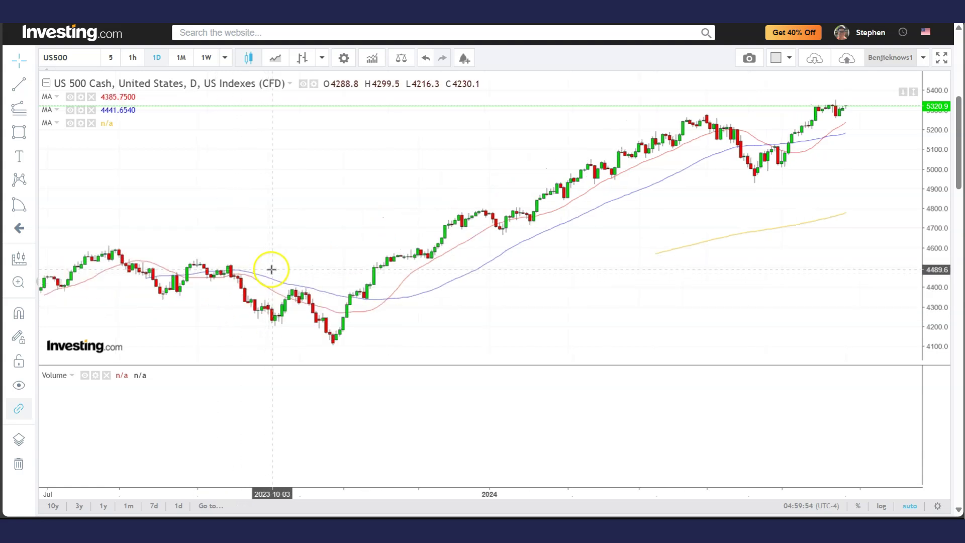
pyautogui.click(34, 87)
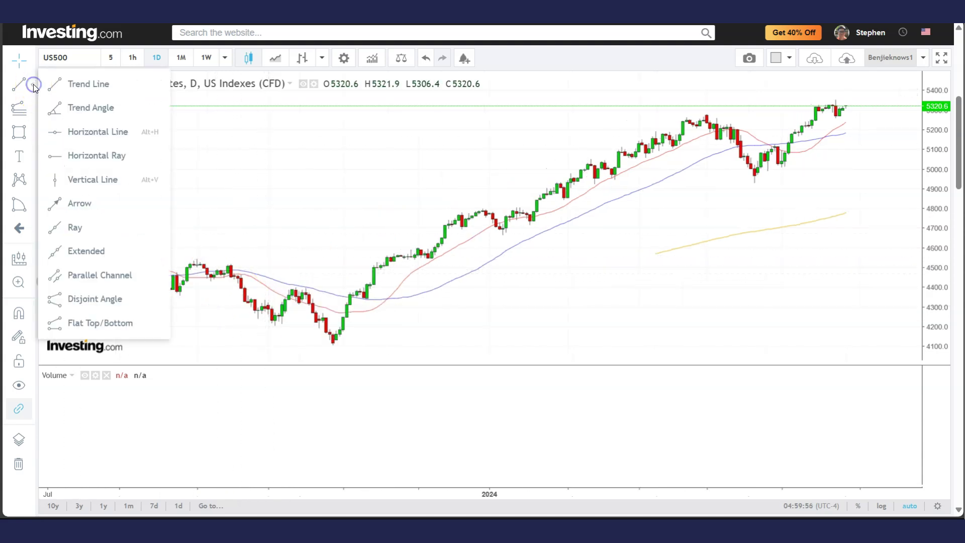
pyautogui.click(67, 79)
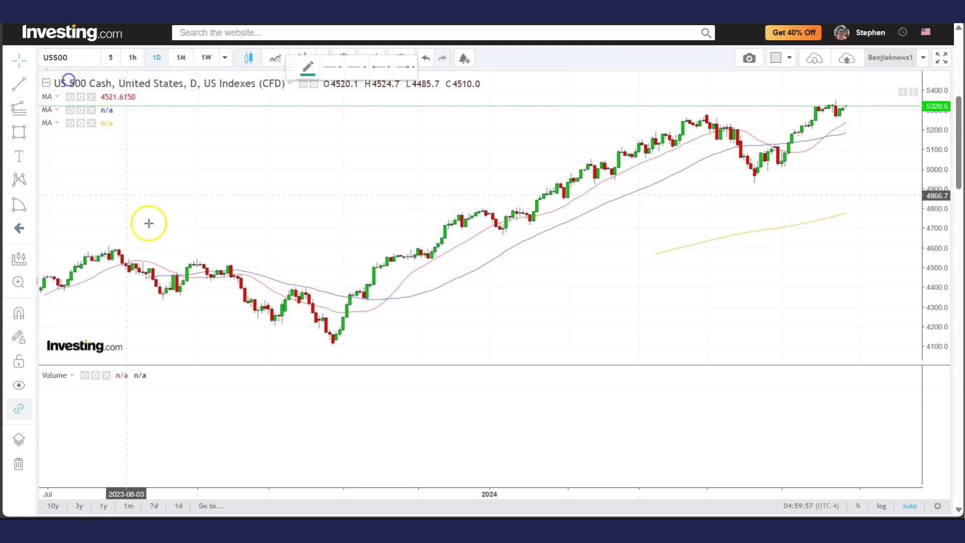
pyautogui.click(105, 244)
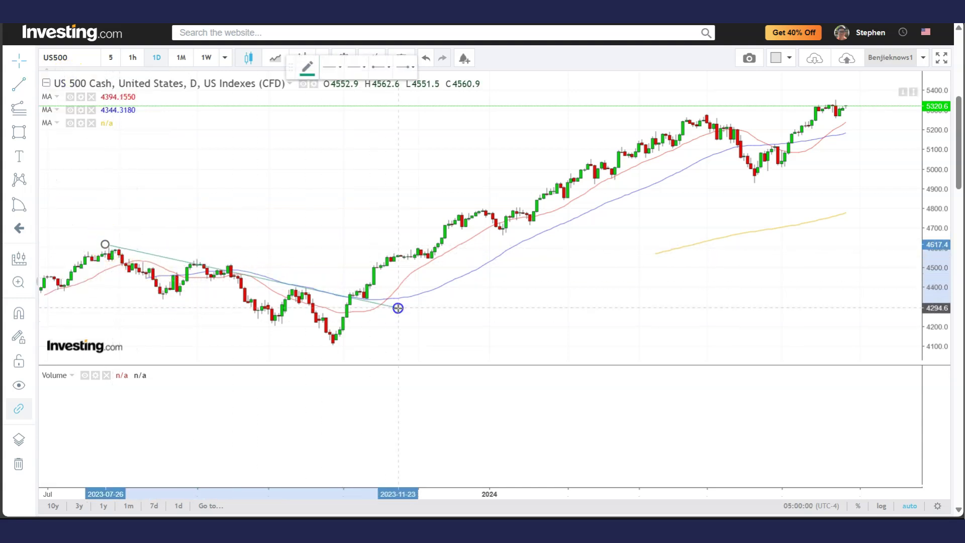
pyautogui.click(414, 297)
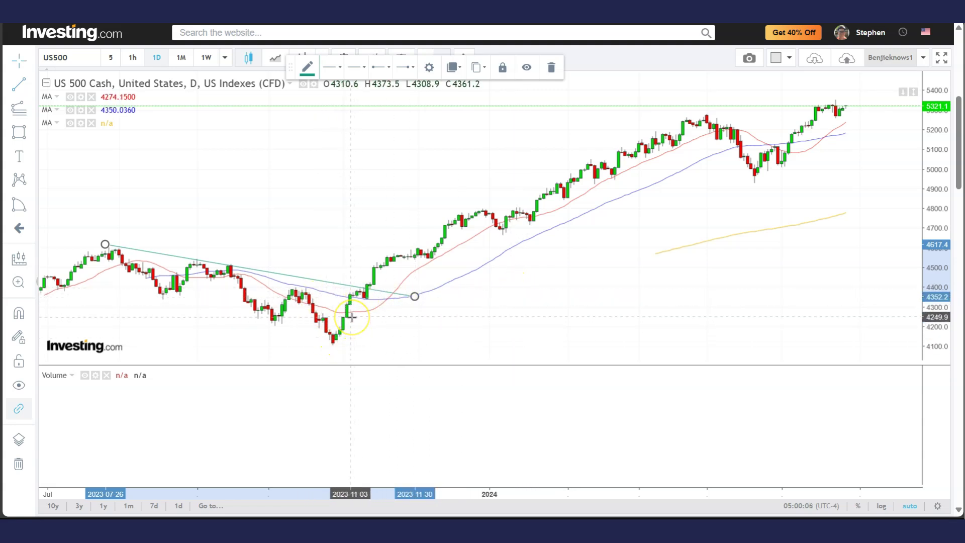
pyautogui.click(355, 302)
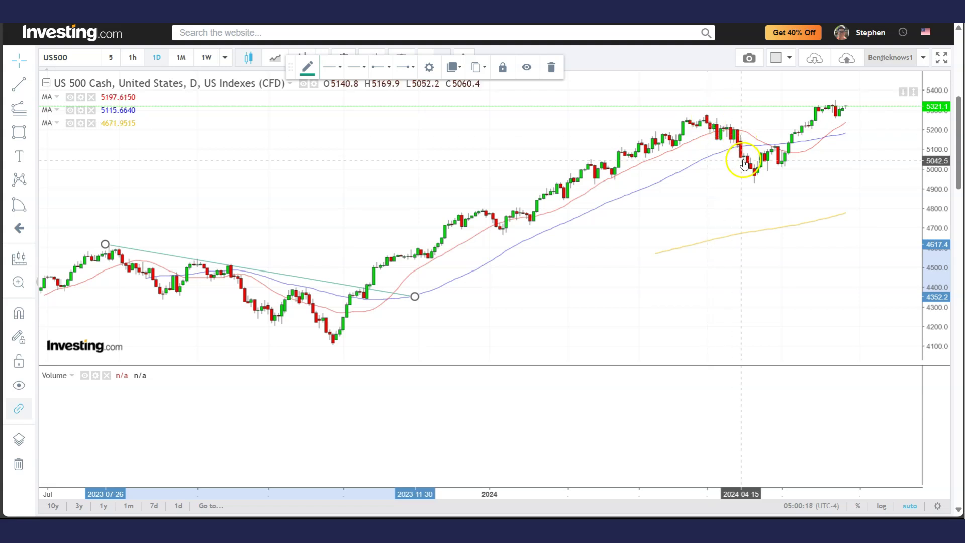
pyautogui.scroll(3, 748, 187)
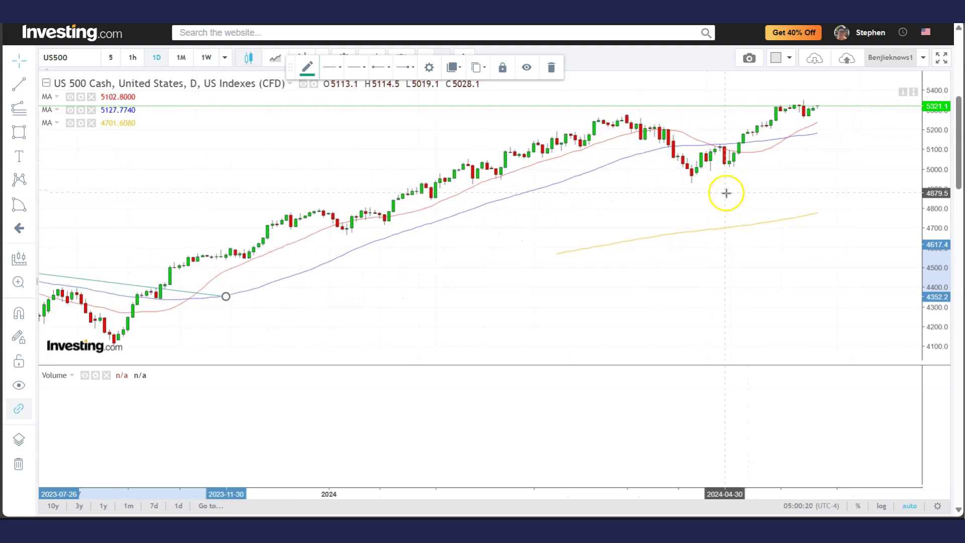
pyautogui.click(708, 180)
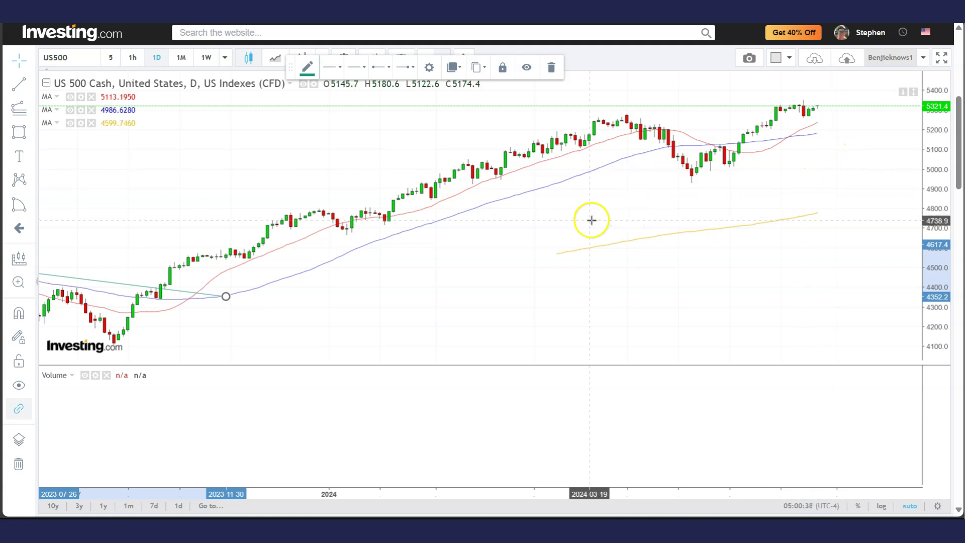
pyautogui.scroll(-2, 589, 220)
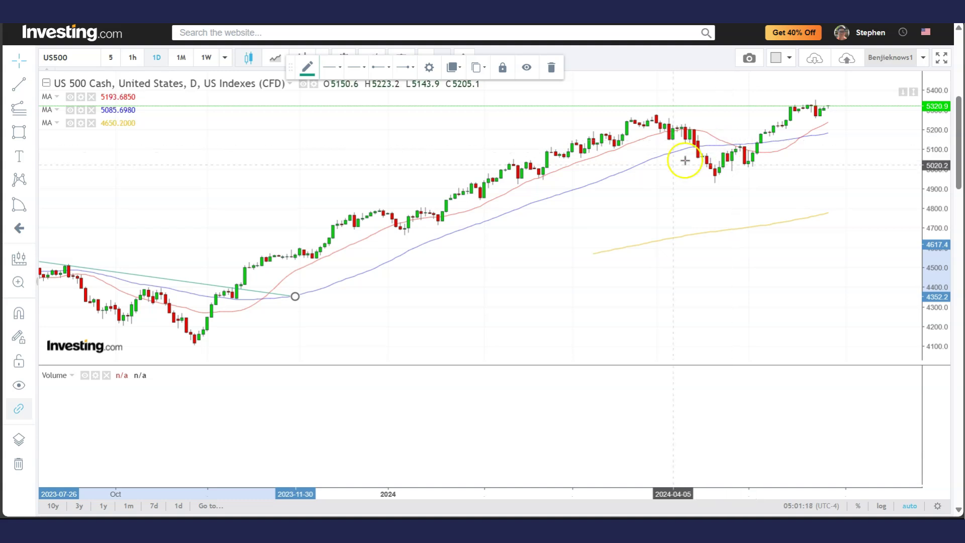
# Measure the price range of the rally from the 2023-11-20 breakout near 4490 to the 2024-03-28 high near 5270.
pyautogui.scroll(-3, 668, 160)
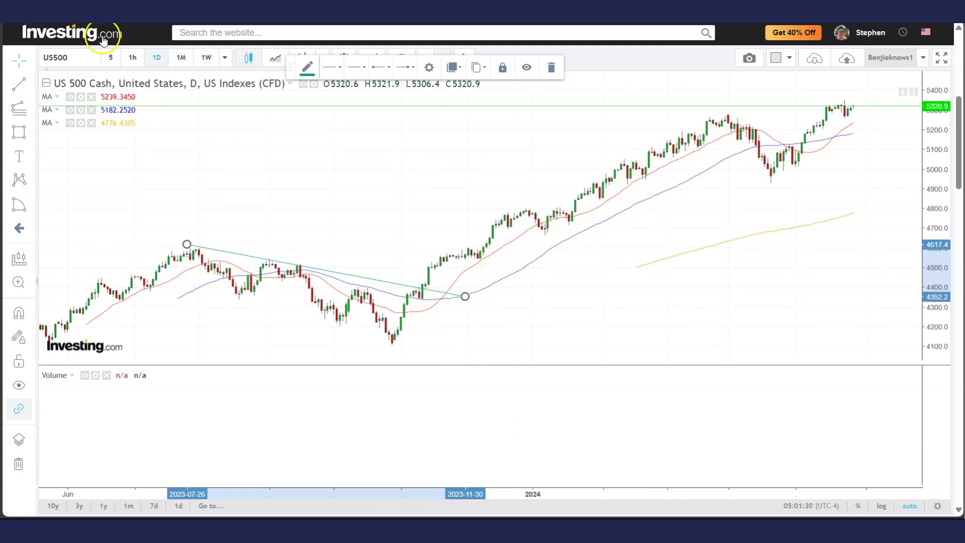
pyautogui.click(32, 184)
pyautogui.click(32, 117)
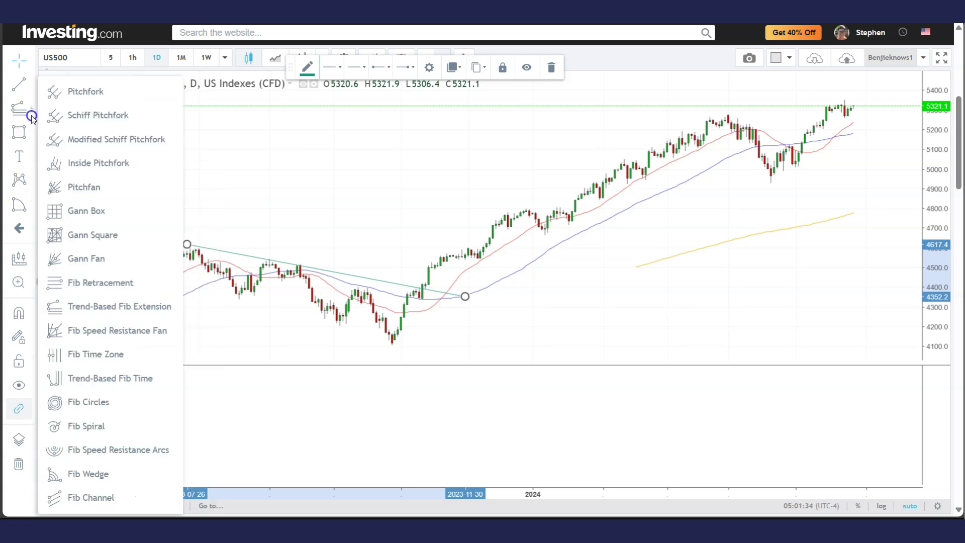
pyautogui.click(29, 204)
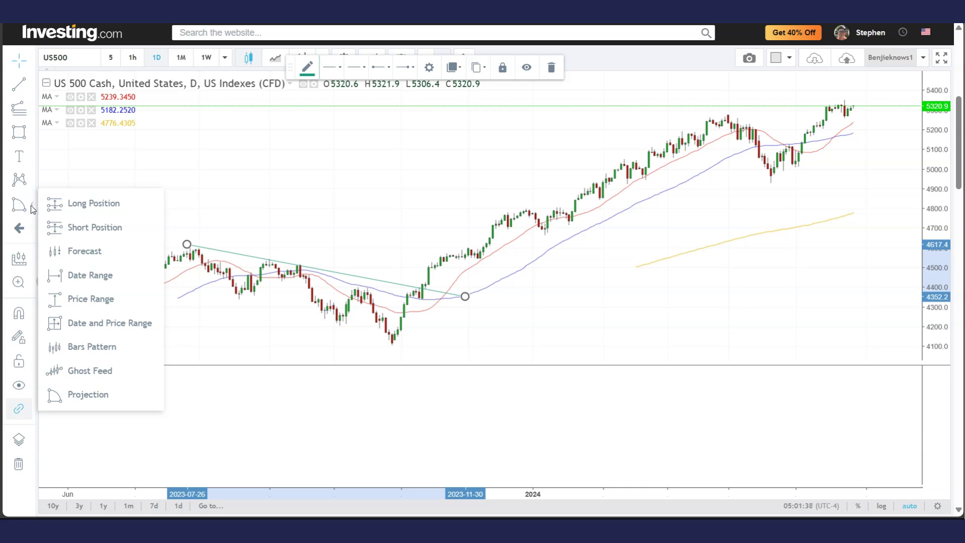
pyautogui.click(111, 299)
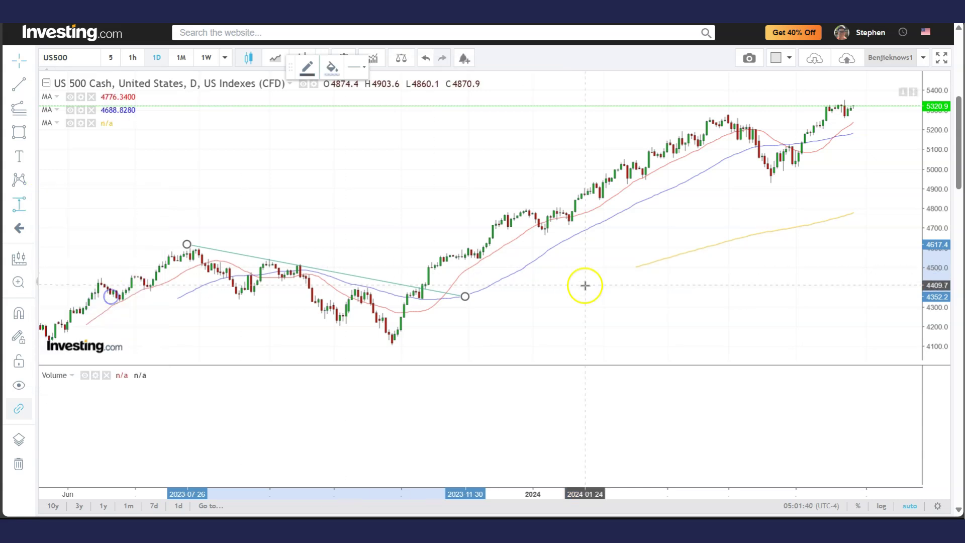
pyautogui.click(440, 270)
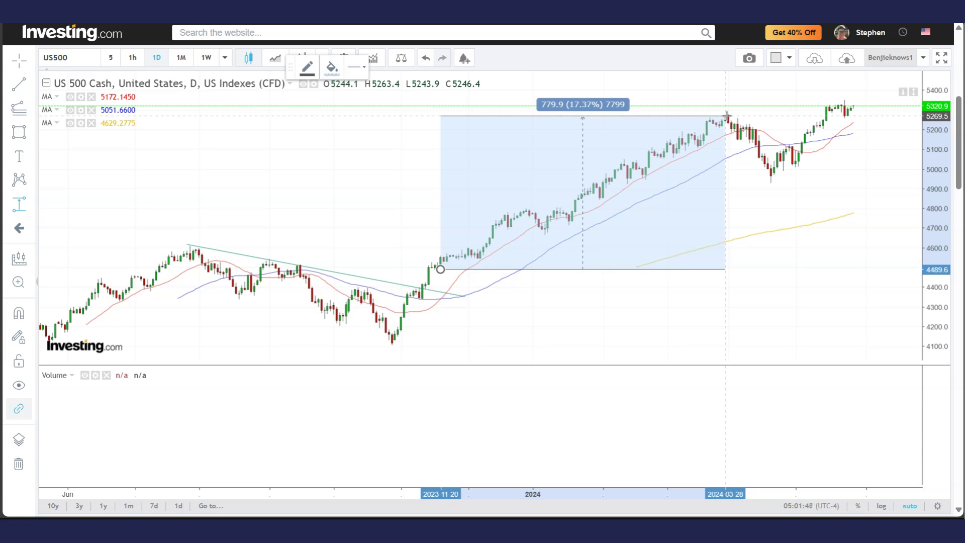
pyautogui.click(727, 116)
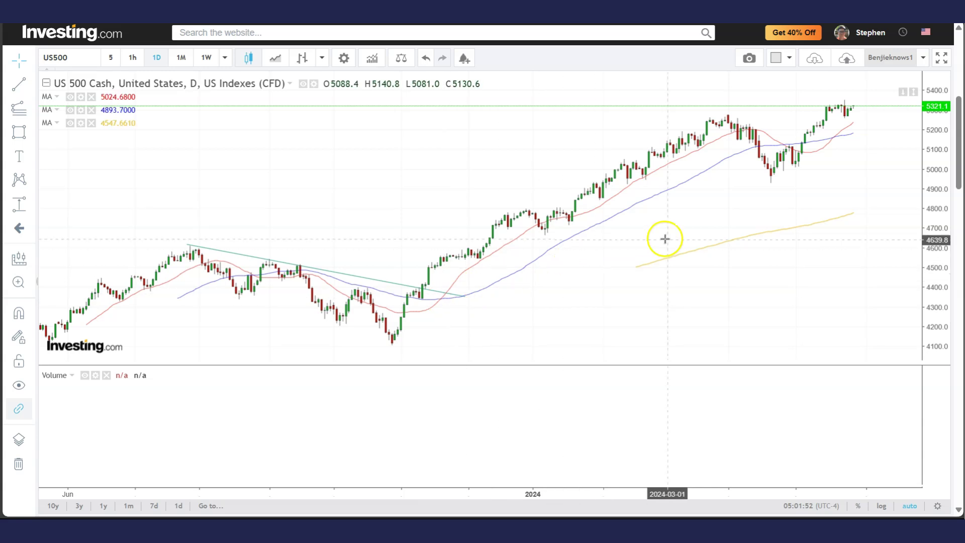
# Examine the US 500 daily candles against the three moving averages, comparing the recent 2024 price action with the 2023 trend.
pyautogui.scroll(-2, 668, 240)
pyautogui.scroll(5, 760, 247)
pyautogui.moveTo(794, 191); pyautogui.dragTo(679, 141)
pyautogui.scroll(1, 703, 201)
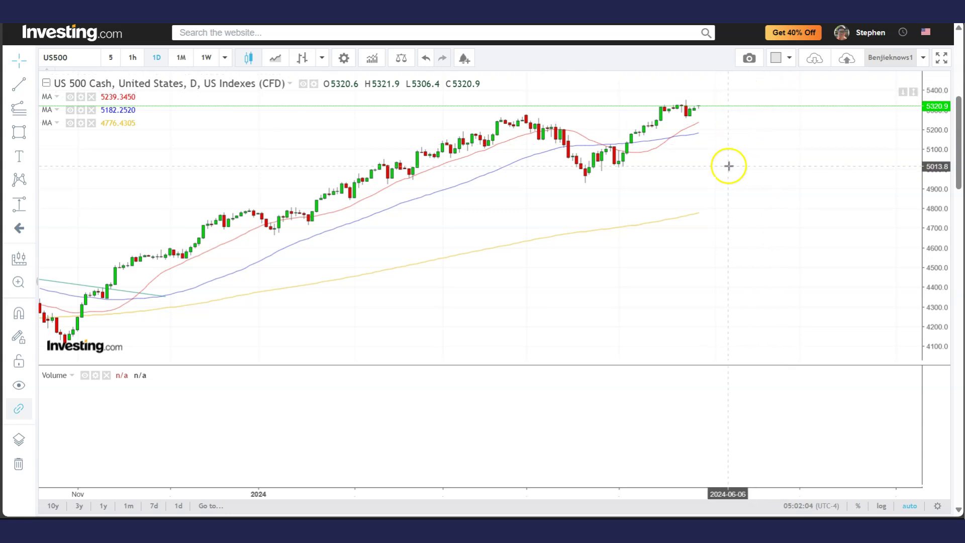
pyautogui.scroll(2, 732, 162)
pyautogui.moveTo(638, 166); pyautogui.dragTo(715, 164)
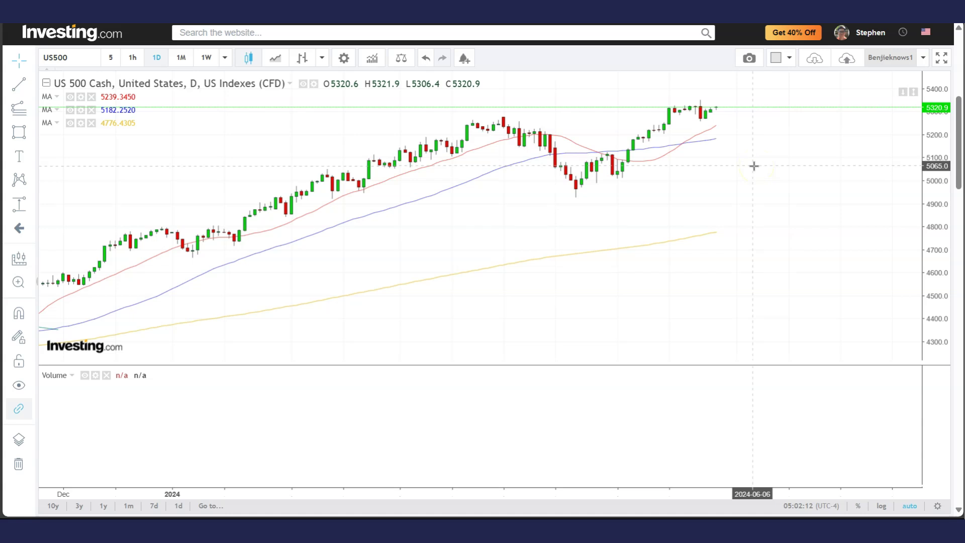
pyautogui.click(717, 137)
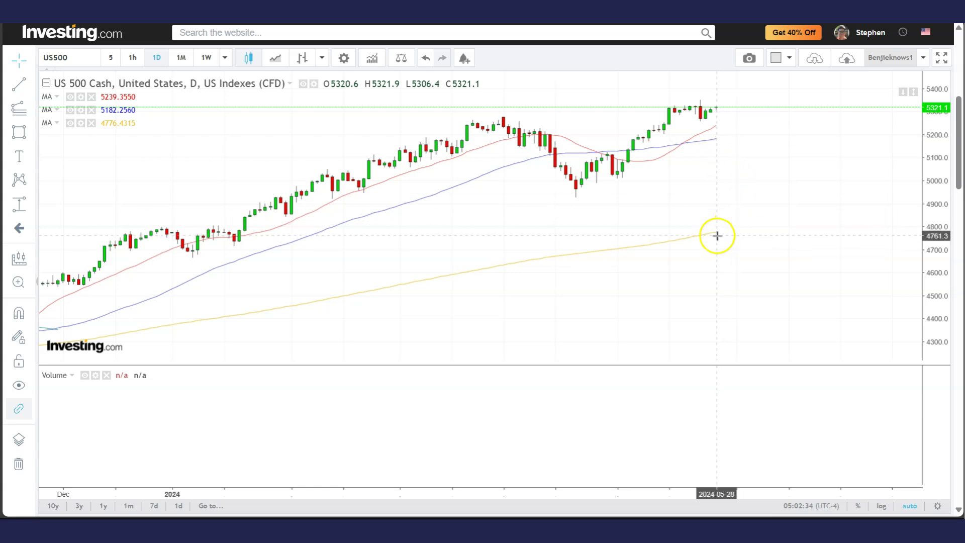
pyautogui.scroll(-3, 721, 231)
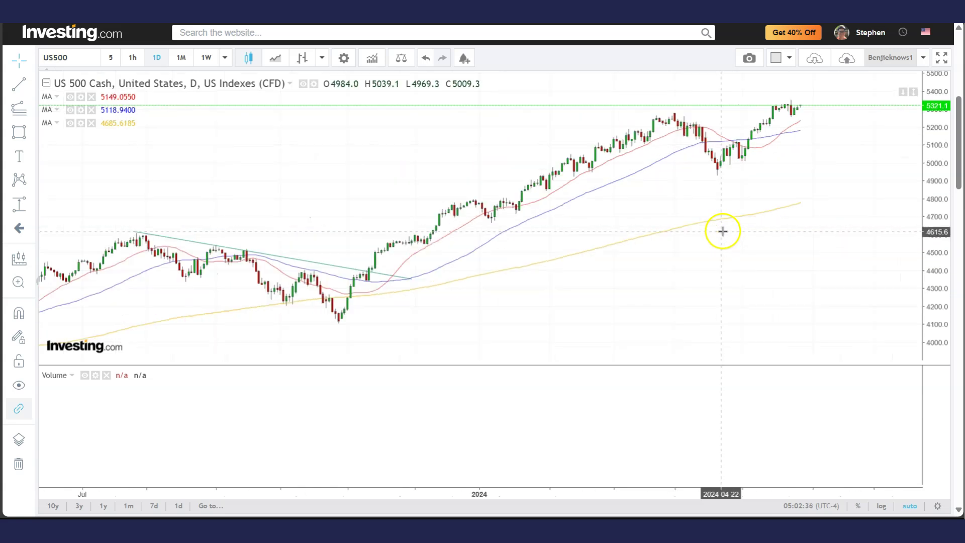
pyautogui.scroll(-4, 726, 229)
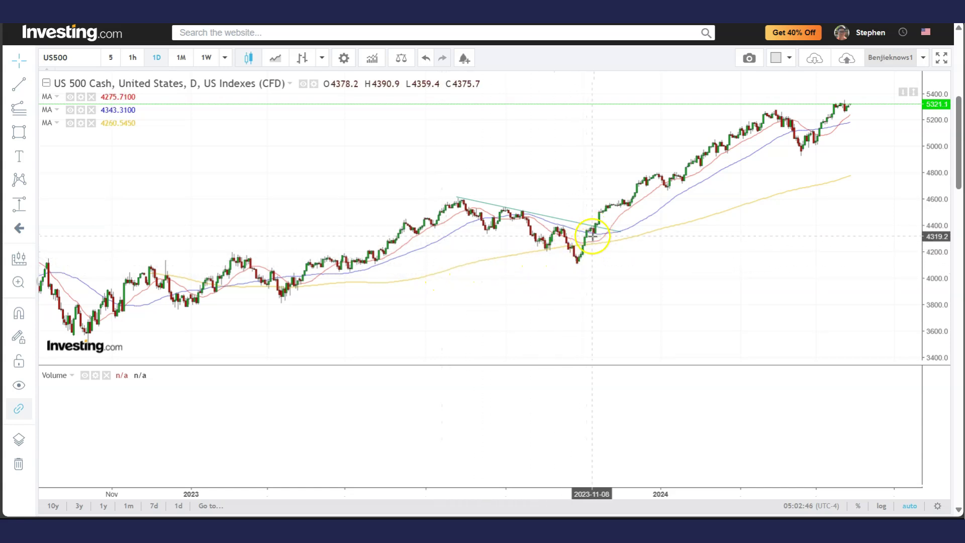
pyautogui.moveTo(593, 235); pyautogui.dragTo(534, 265)
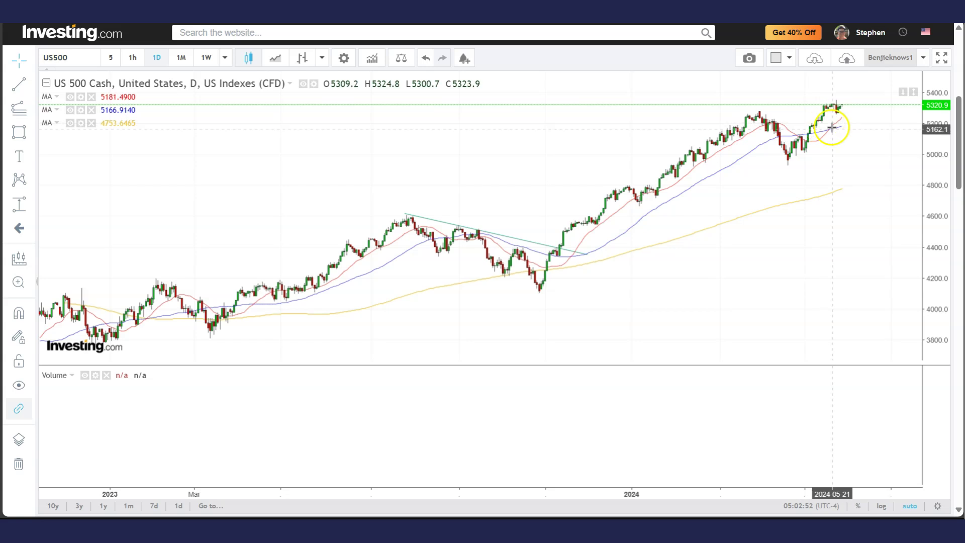
pyautogui.scroll(4, 857, 143)
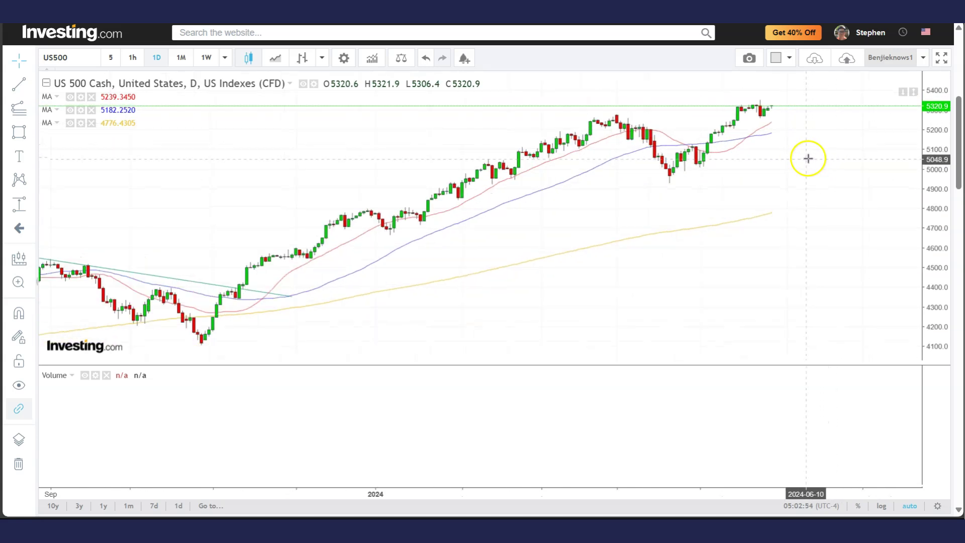
pyautogui.scroll(1, 808, 158)
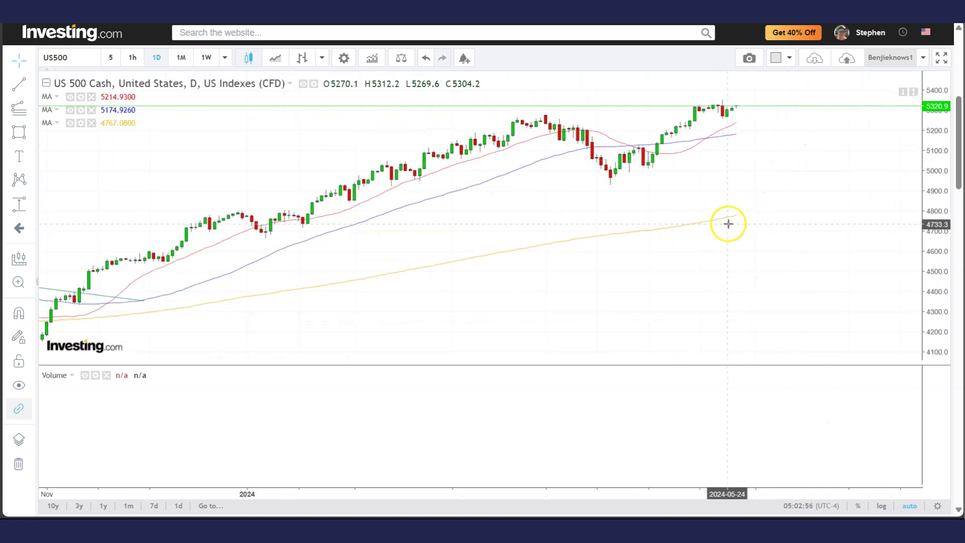
pyautogui.scroll(1, 778, 125)
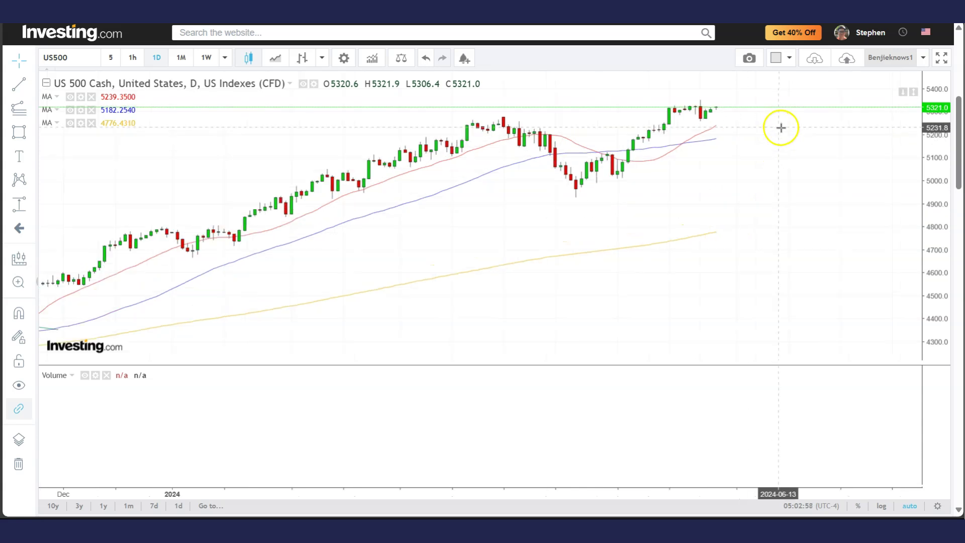
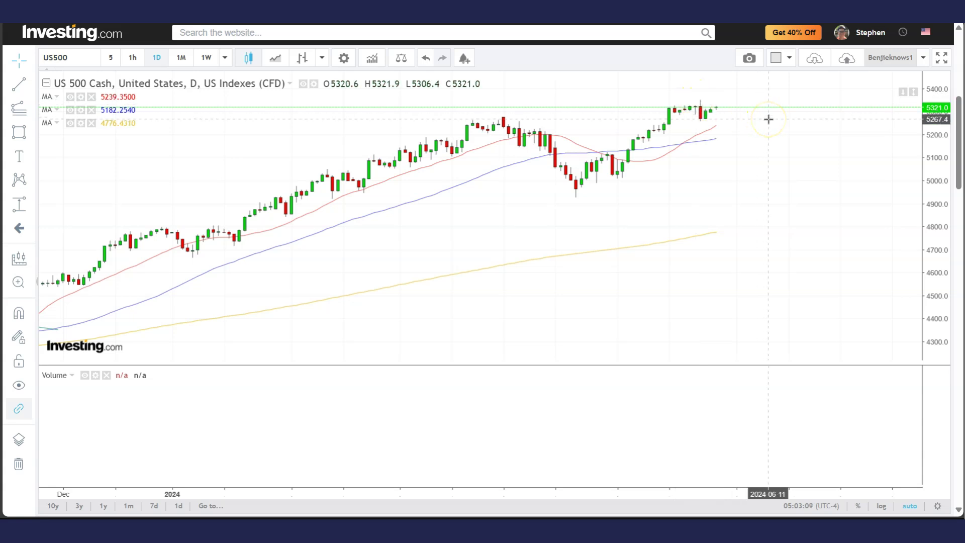
# Draw a green rectangle zone across the March–April 2024 highs, from about 5278 on 2024-03-19 to about 5210 on 2024-06-04.
pyautogui.click(31, 135)
pyautogui.click(82, 154)
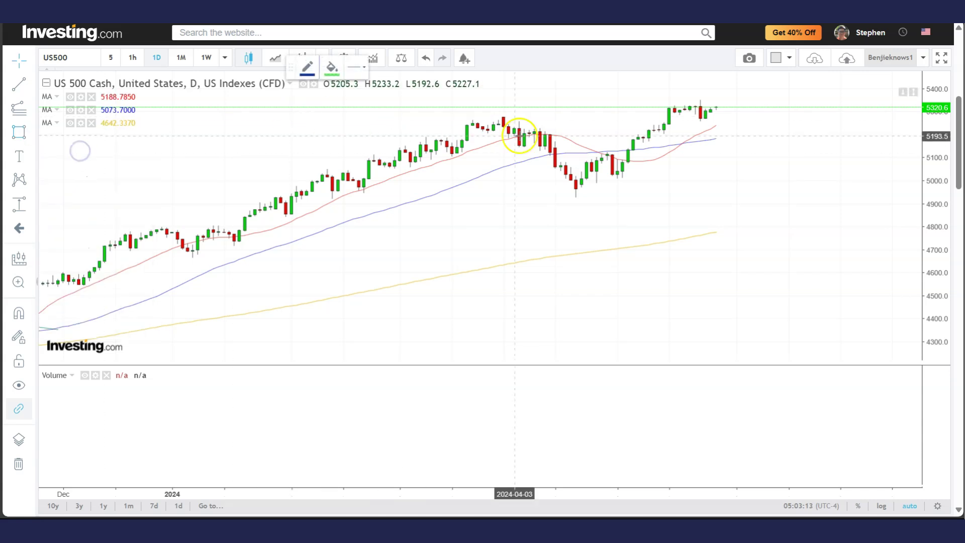
pyautogui.moveTo(462, 116)
pyautogui.mouseDown()
pyautogui.moveTo(556, 140)
pyautogui.moveTo(742, 132)
pyautogui.mouseUp()
pyautogui.click(486, 126)
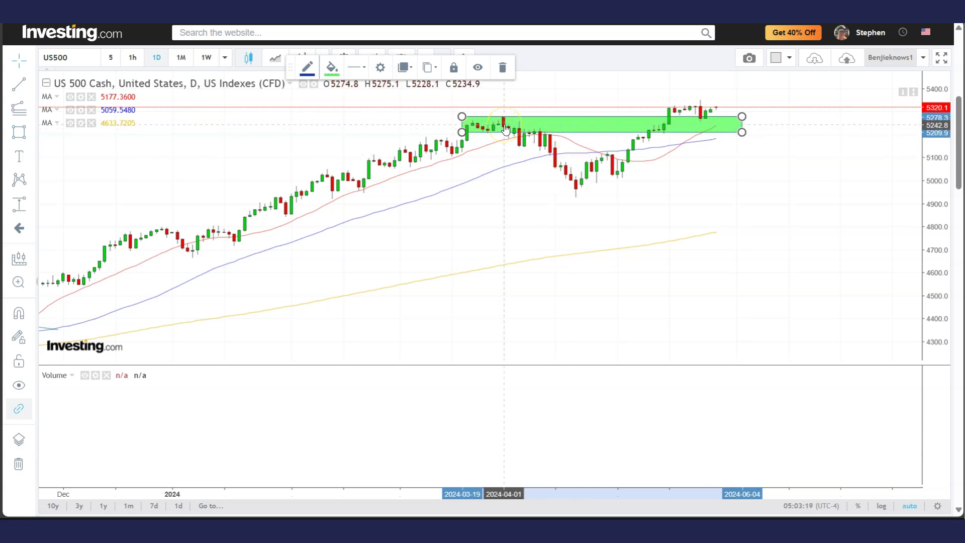
pyautogui.click(476, 158)
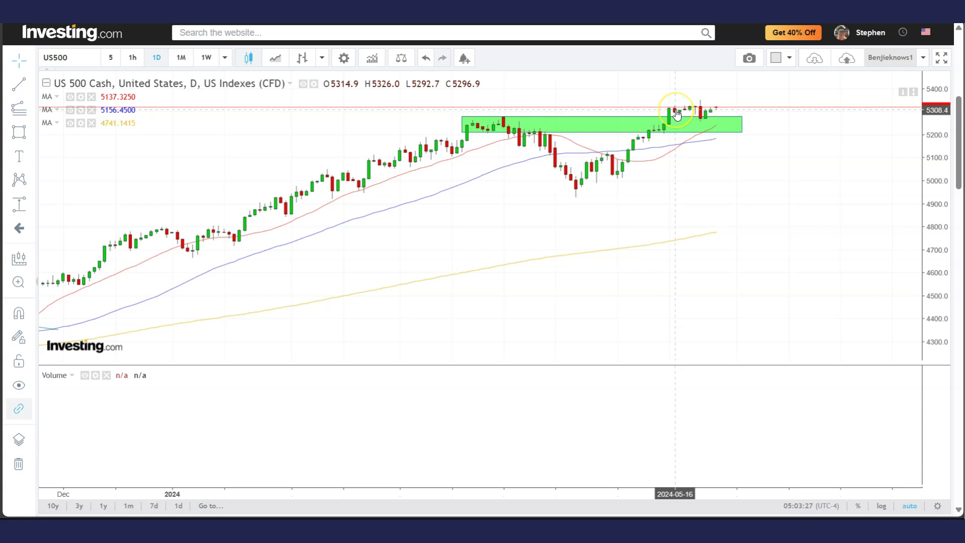
pyautogui.click(783, 162)
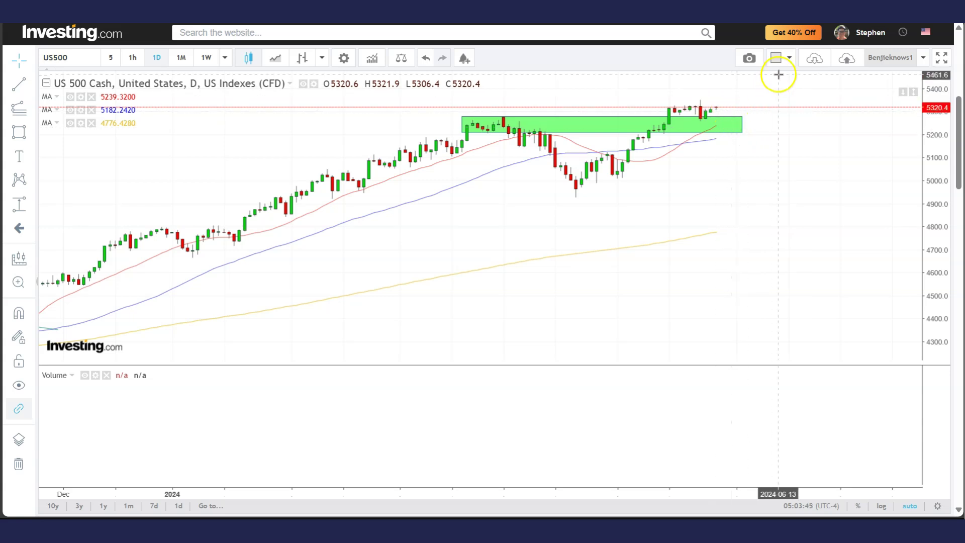
pyautogui.scroll(-2, 462, 242)
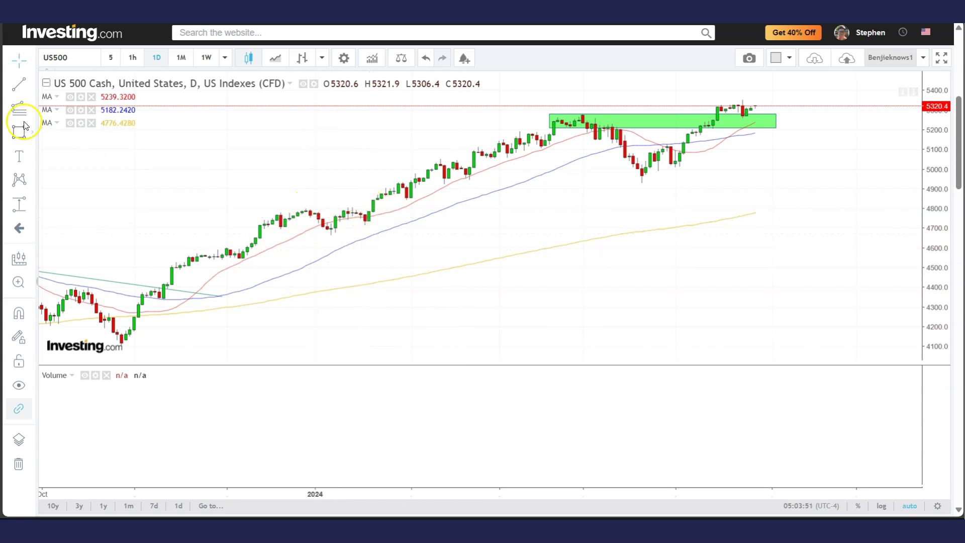
# Draw a green rectangle zone over the winter consolidation, from about 4800 on 2023-12-15 to about 4670 on 2024-01-22.
pyautogui.click(31, 135)
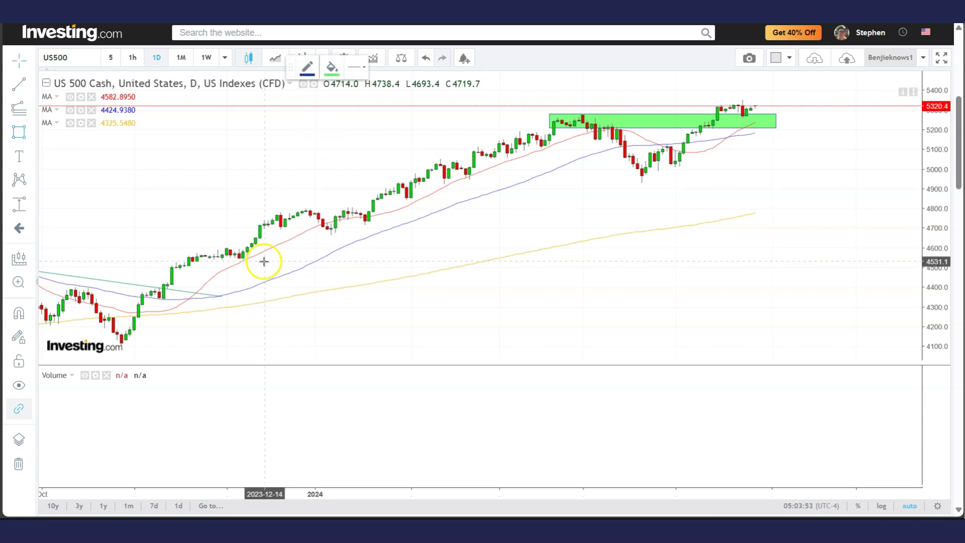
pyautogui.moveTo(267, 209)
pyautogui.mouseDown()
pyautogui.moveTo(335, 212)
pyautogui.moveTo(377, 233)
pyautogui.mouseUp()
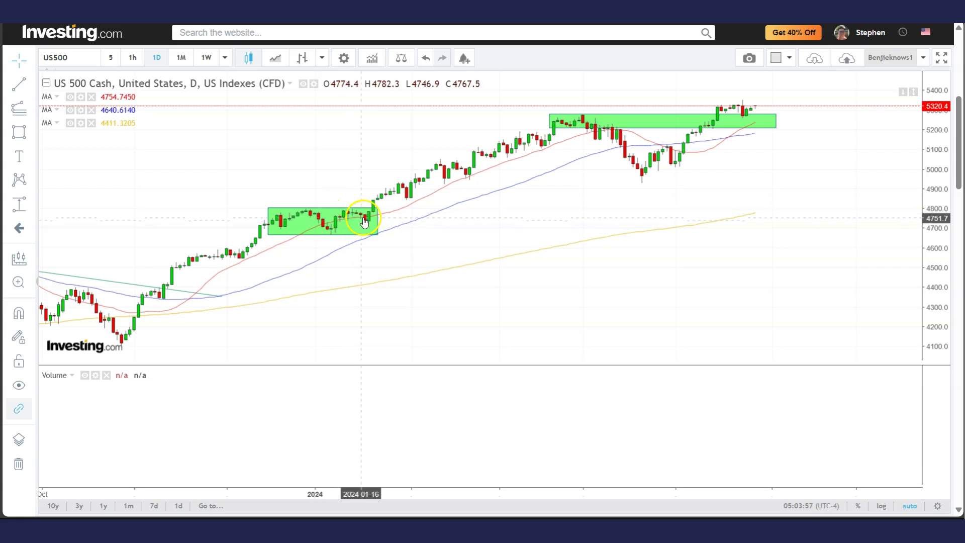
pyautogui.click(379, 217)
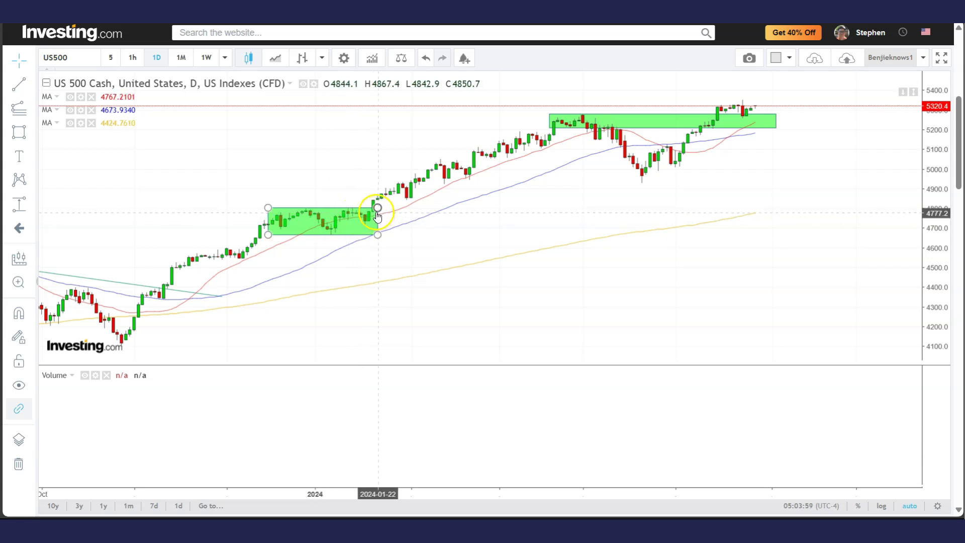
pyautogui.click(65, 382)
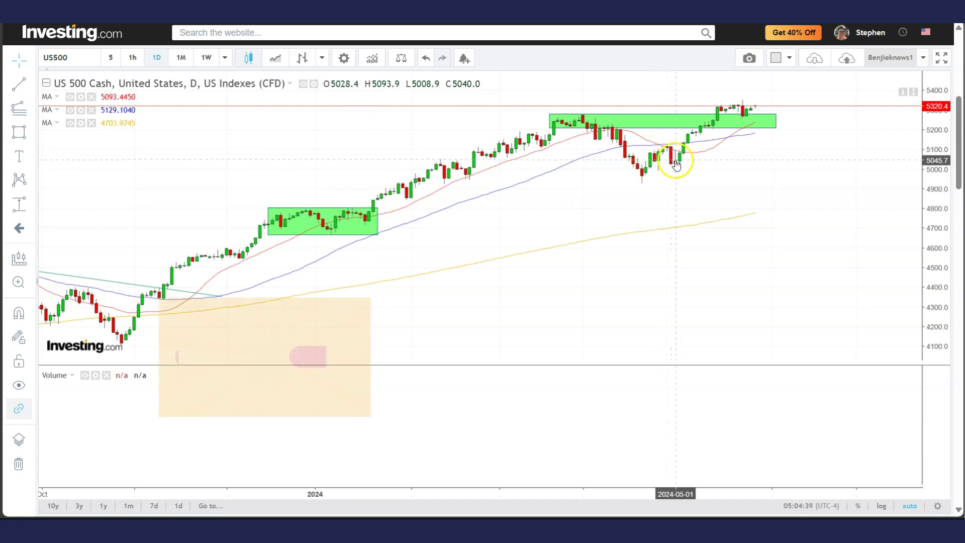
pyautogui.click(746, 120)
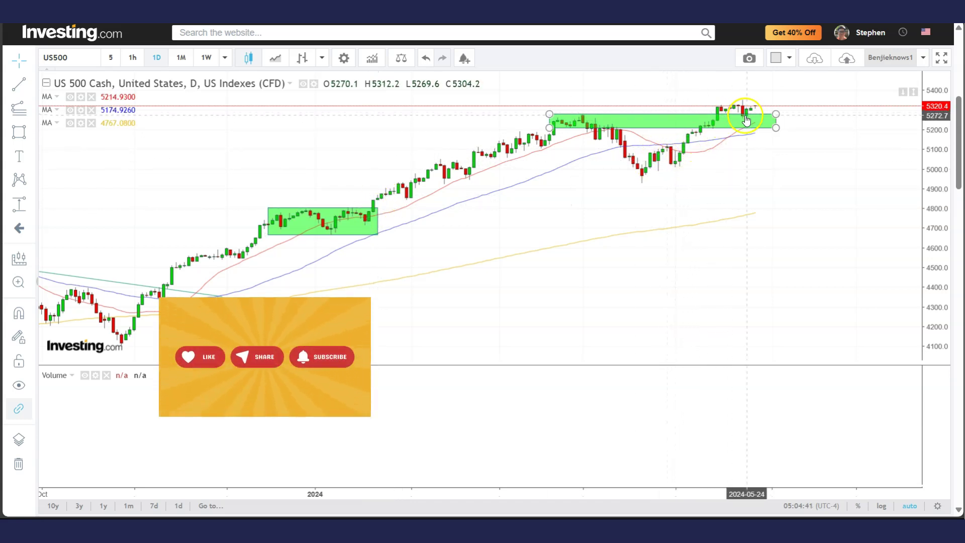
pyautogui.click(617, 109)
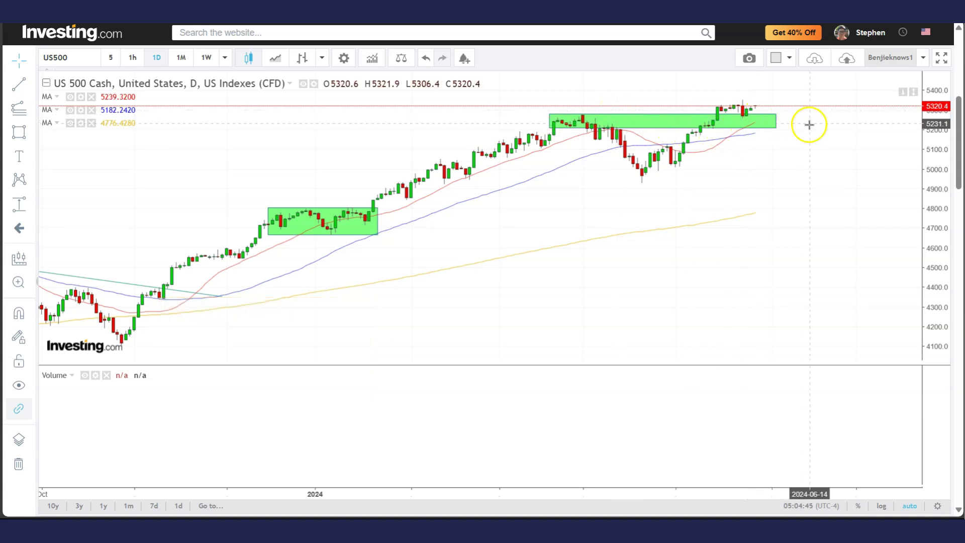
# Try to project a path of ghost candles from the latest candle up to about 5450 in June 2024.
pyautogui.scroll(1, 804, 128)
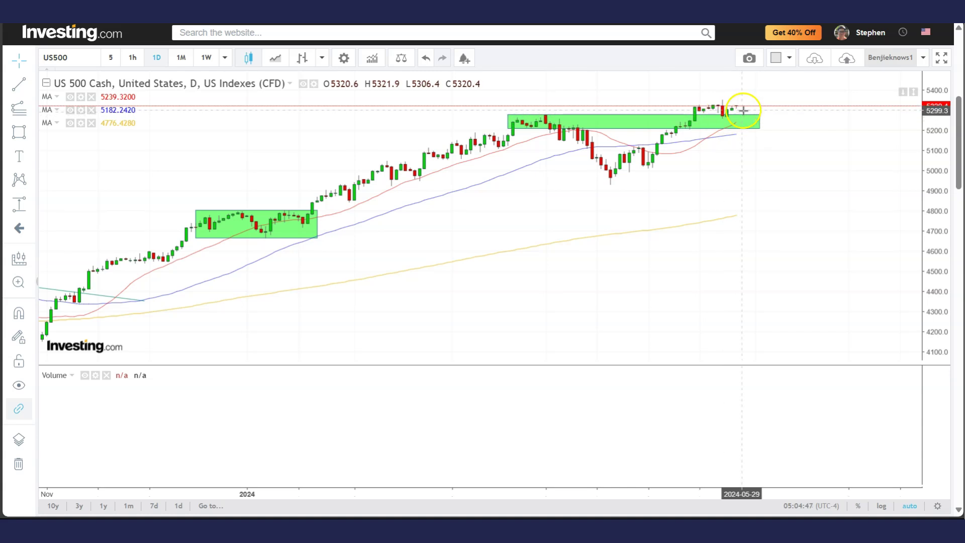
pyautogui.click(31, 207)
pyautogui.click(90, 371)
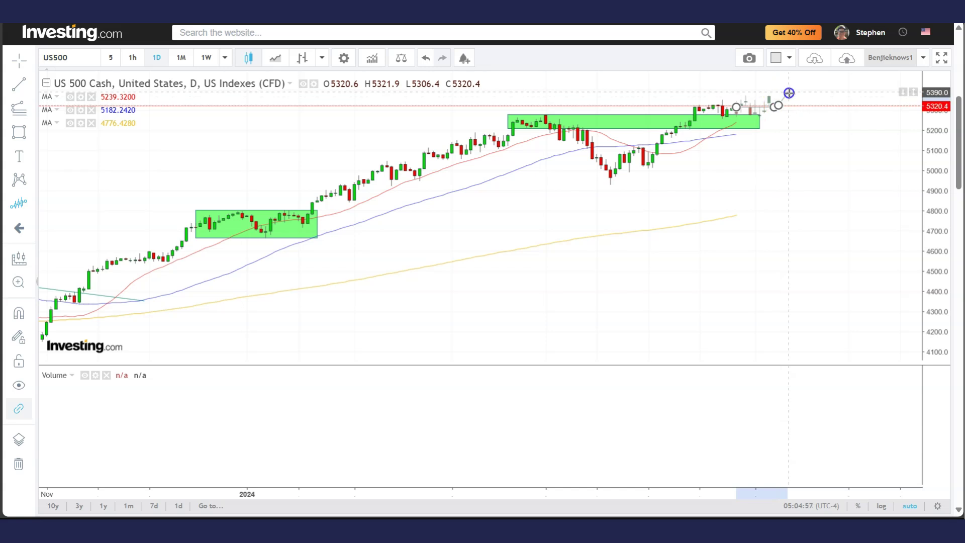
pyautogui.click(798, 79)
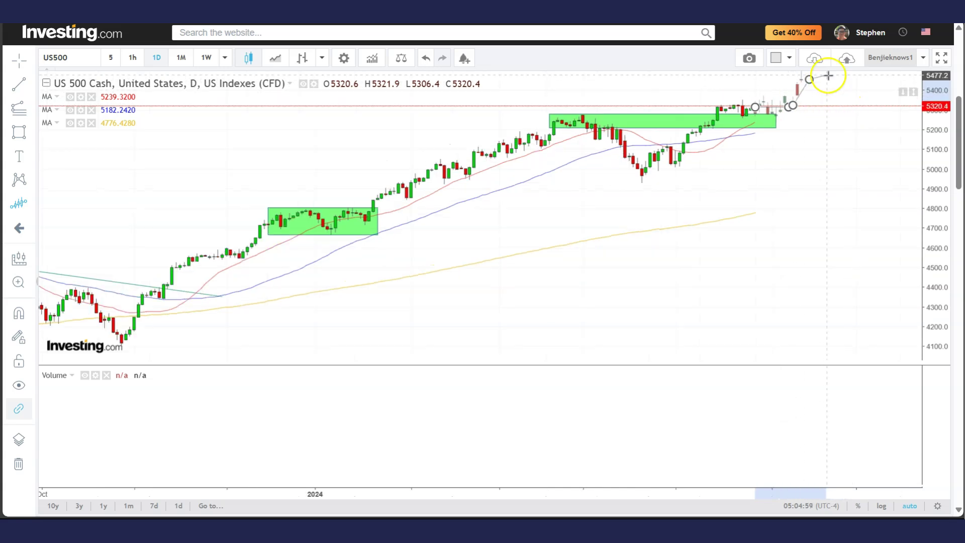
pyautogui.click(779, 103)
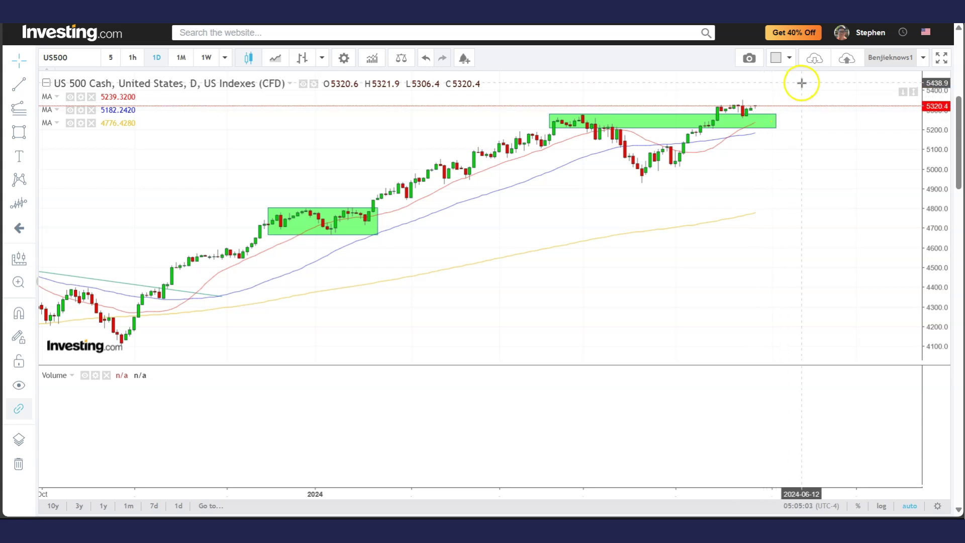
pyautogui.click(776, 120)
pyautogui.click(768, 110)
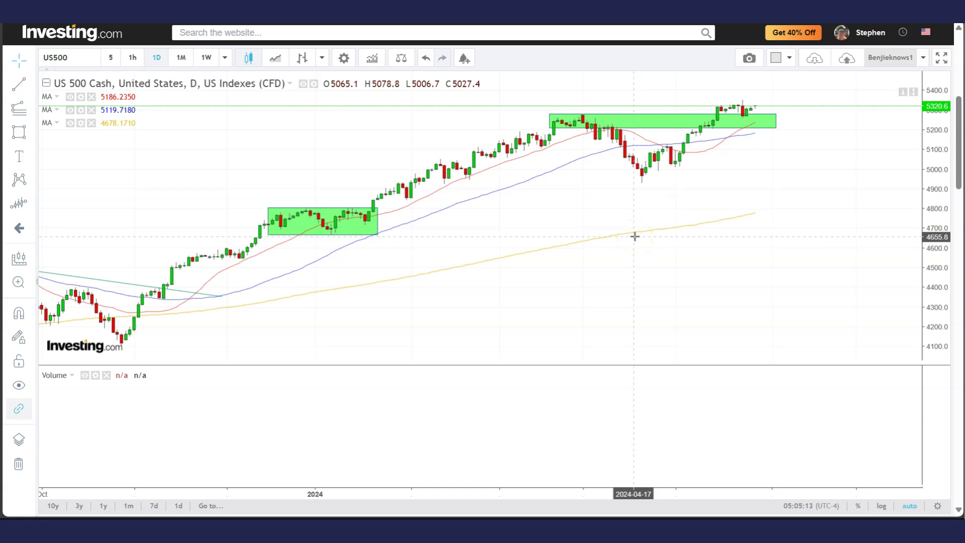
# Search for DOW FUTURES and switch the chart to the US 30 Cash index.
pyautogui.write('DOW FUTURES')
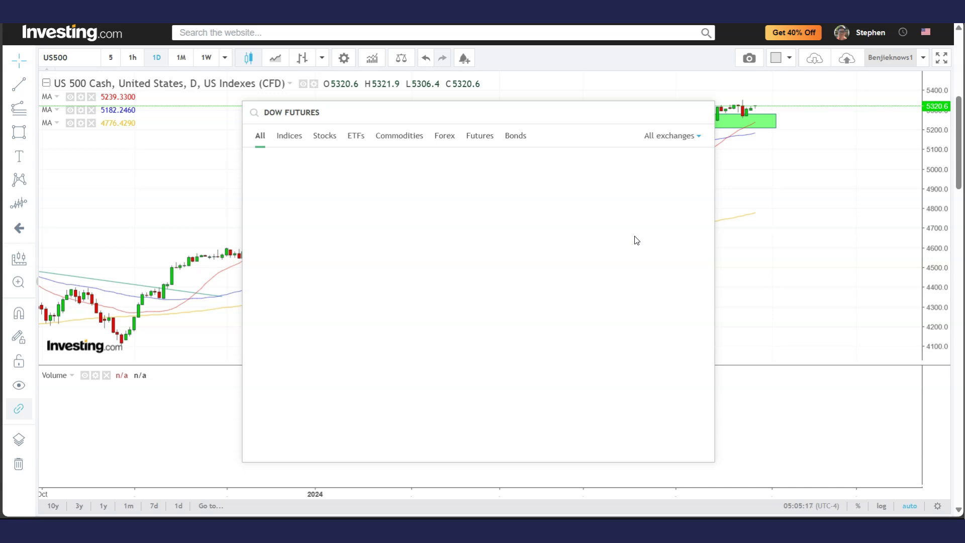
pyautogui.click(408, 174)
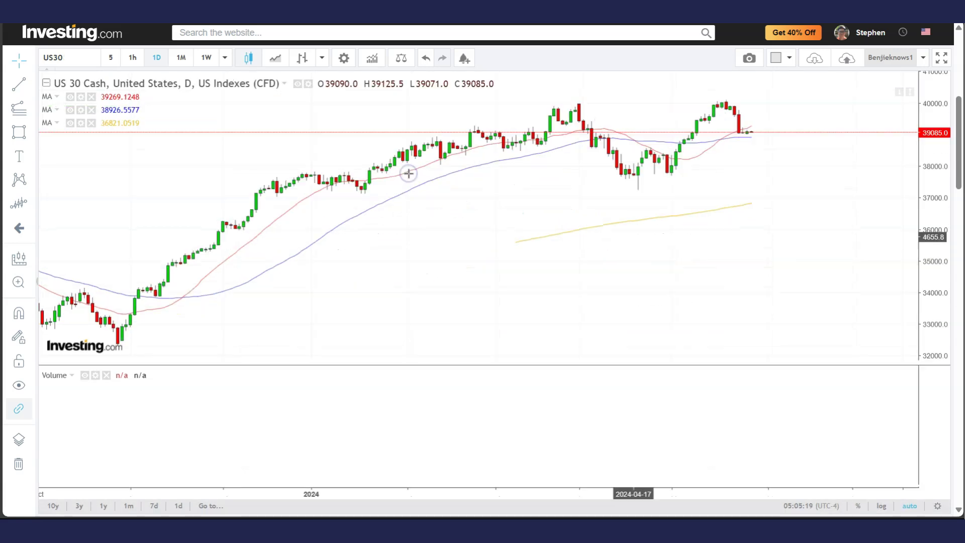
pyautogui.click(731, 184)
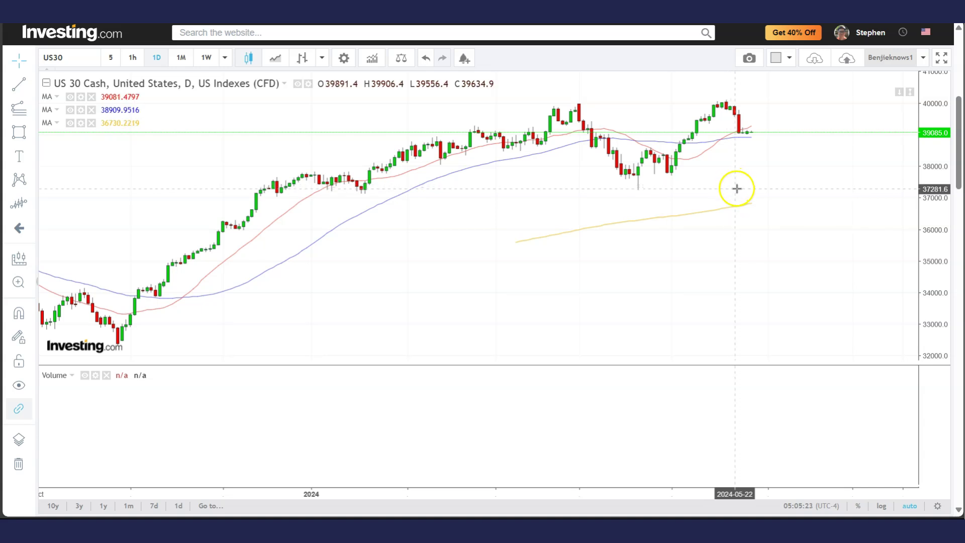
pyautogui.click(299, 152)
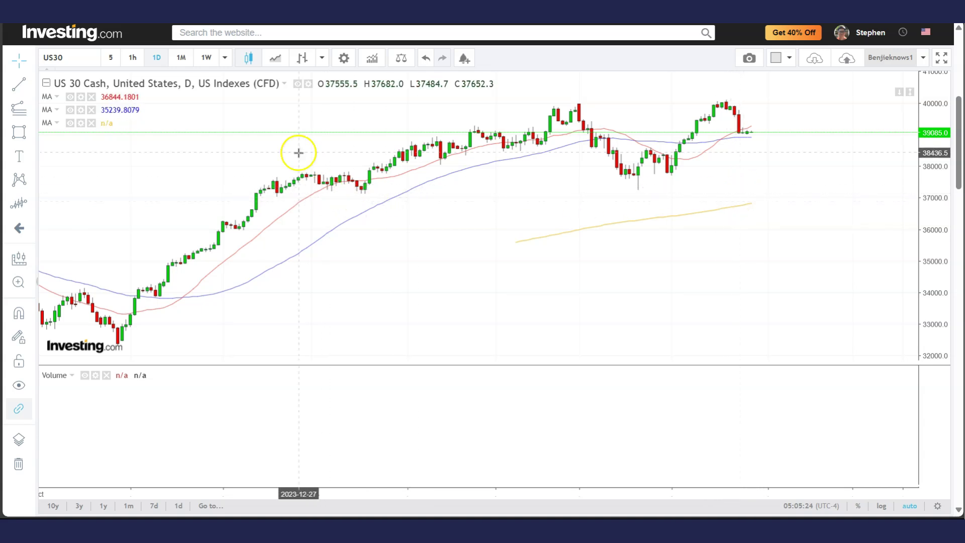
# Draw a green rectangle over the US 30 consolidation, from about 37799 on 2023-12-18 to about 37082 on 2024-01-23.
pyautogui.click(33, 134)
pyautogui.click(56, 156)
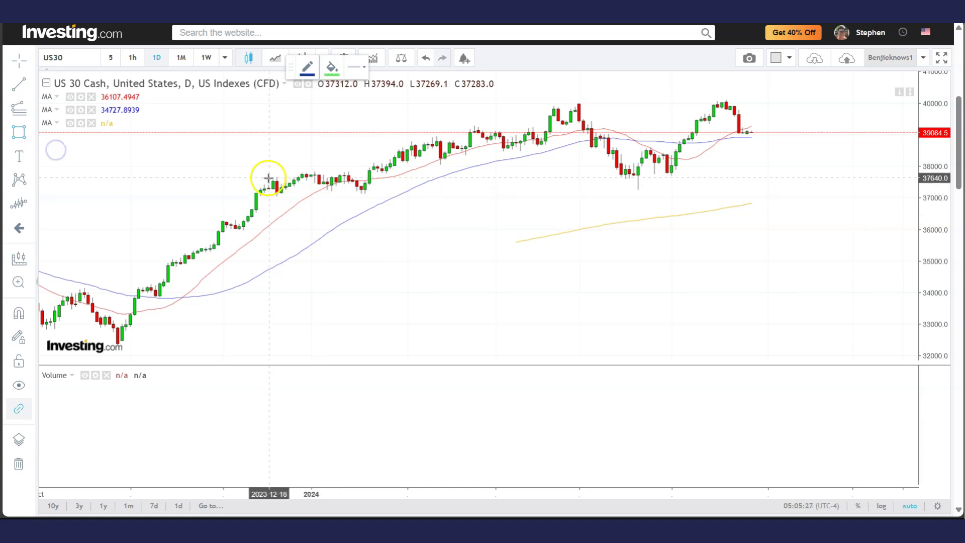
pyautogui.moveTo(271, 172); pyautogui.dragTo(377, 194)
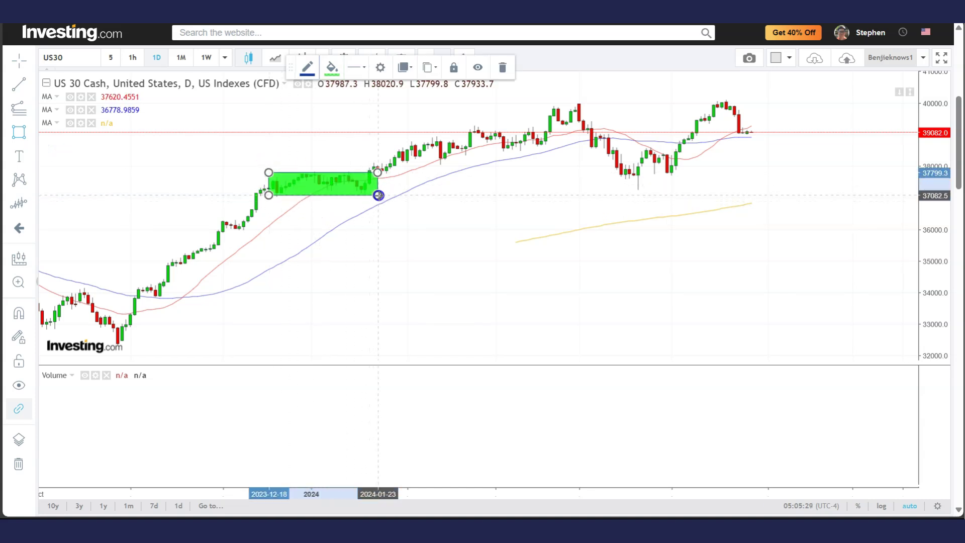
pyautogui.click(398, 185)
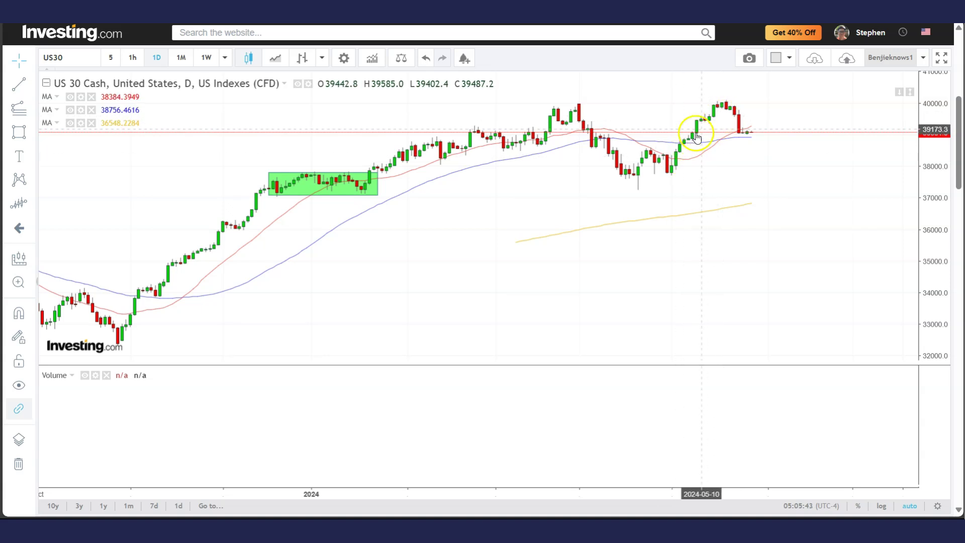
# Draw a rising trend line under the US 30 lows, from about 37281 on 2024-04-18 to about 39170 in early June 2024.
pyautogui.moveTo(720, 107); pyautogui.dragTo(766, 125)
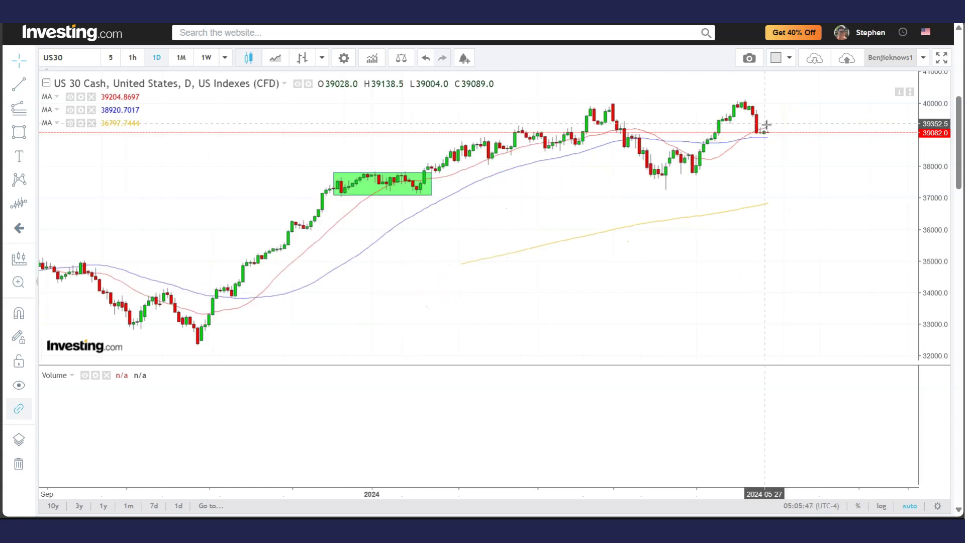
pyautogui.scroll(1, 766, 125)
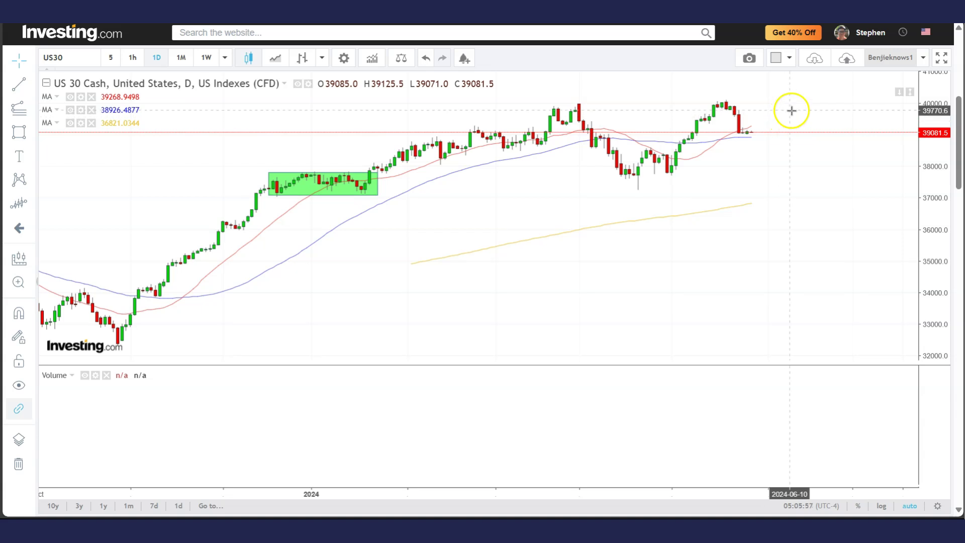
pyautogui.click(31, 87)
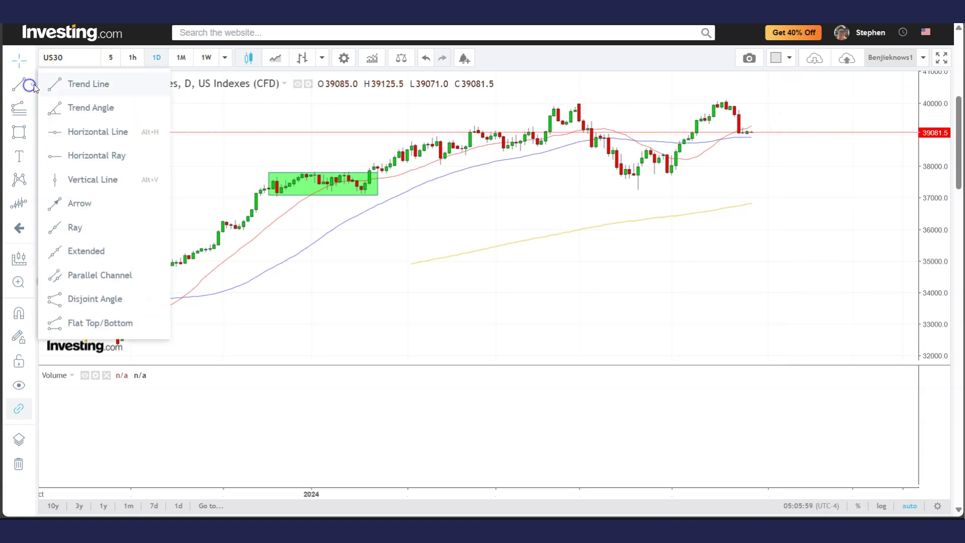
pyautogui.click(76, 82)
pyautogui.click(634, 189)
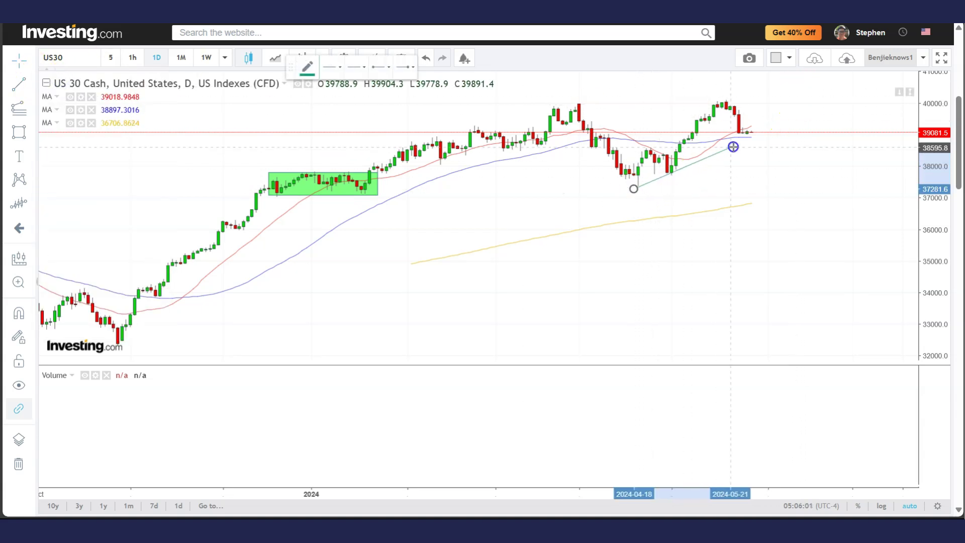
pyautogui.click(777, 129)
pyautogui.click(791, 106)
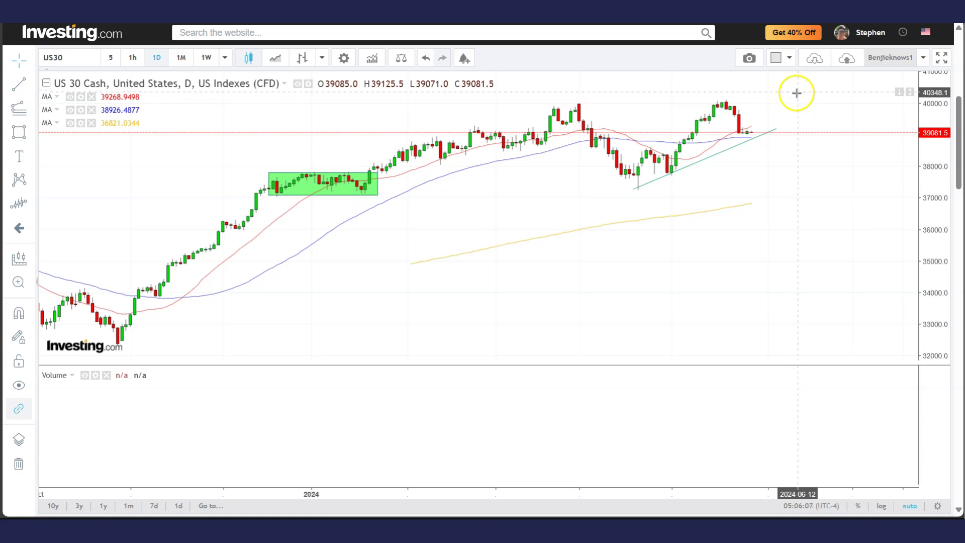
# Search for USTEC and switch the chart to Nasdaq 100 Futures (USTECH).
pyautogui.scroll(-1, 784, 156)
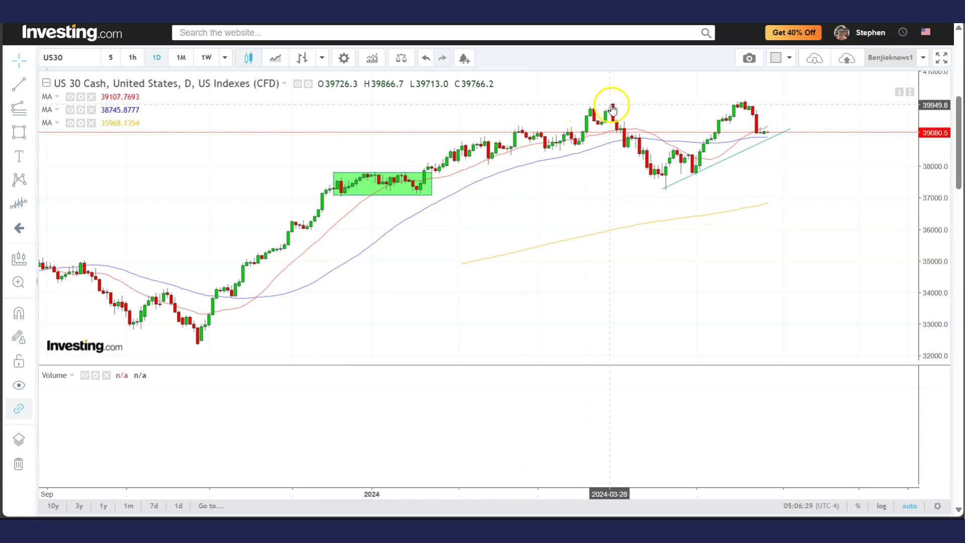
pyautogui.scroll(-3, 611, 186)
pyautogui.scroll(4, 626, 206)
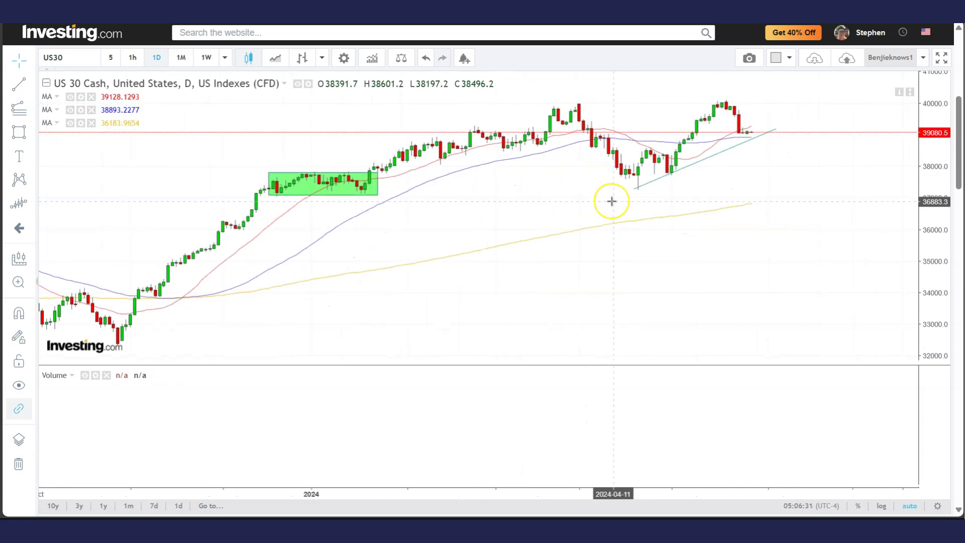
pyautogui.write('u')
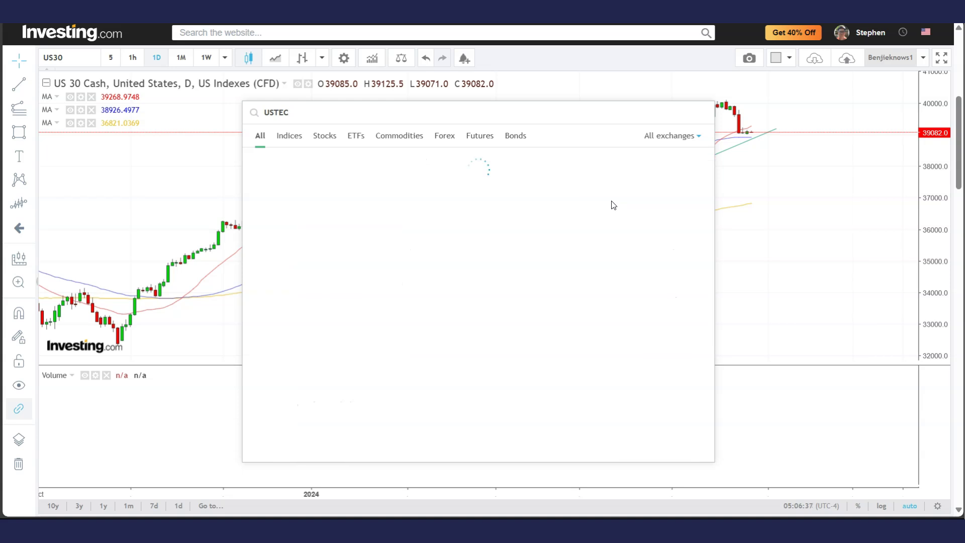
pyautogui.click(444, 182)
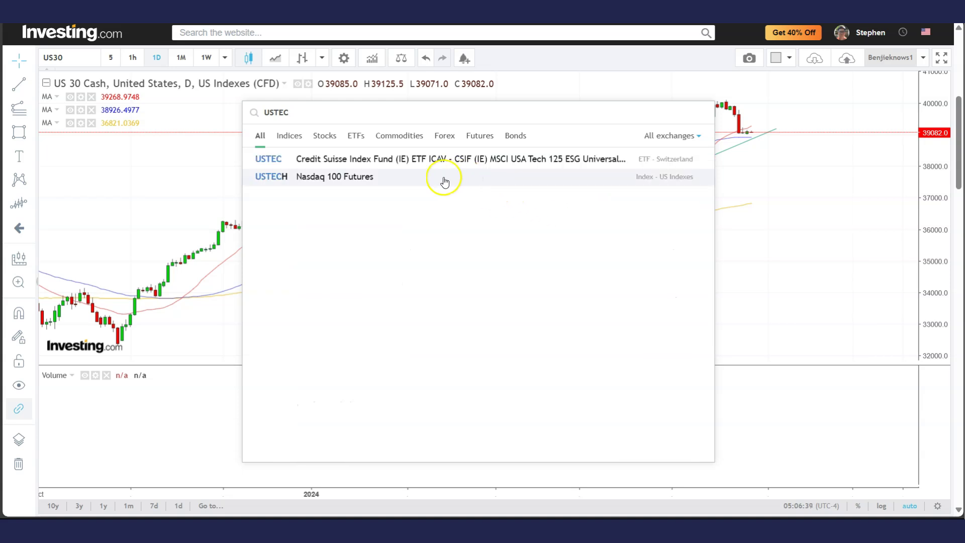
pyautogui.click(430, 175)
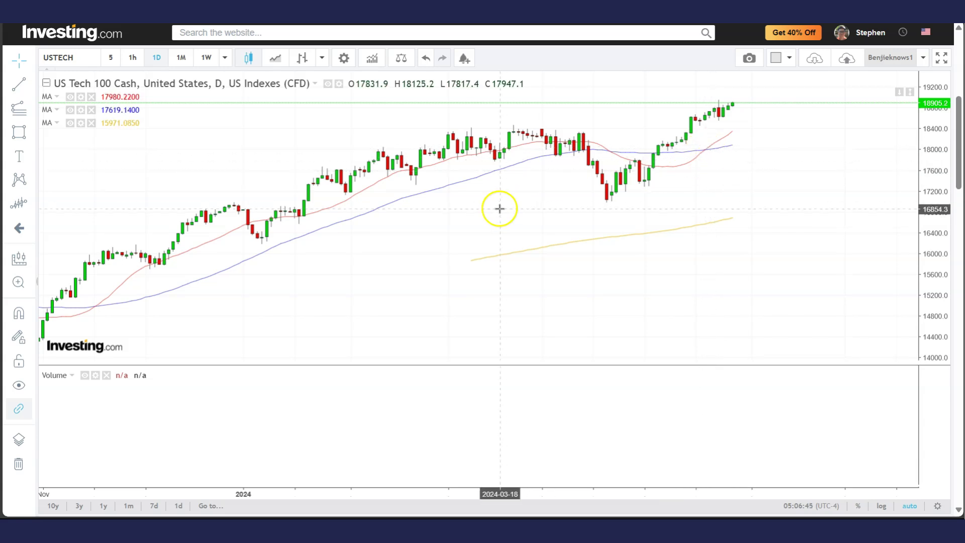
# Draw a green rectangle zone across the March 2024 highs, from about 18430 in early March to about 17880 in late May 2024.
pyautogui.scroll(-1, 500, 209)
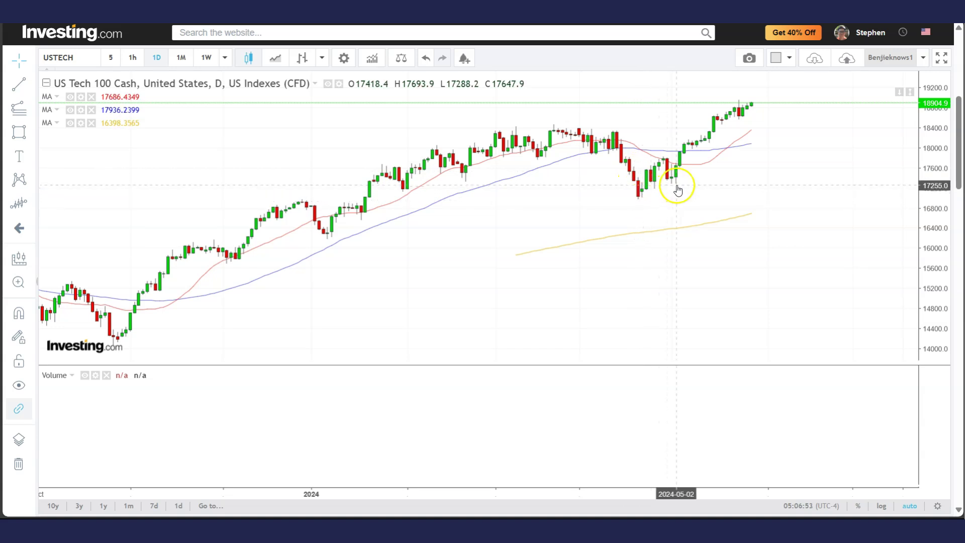
pyautogui.scroll(1, 728, 128)
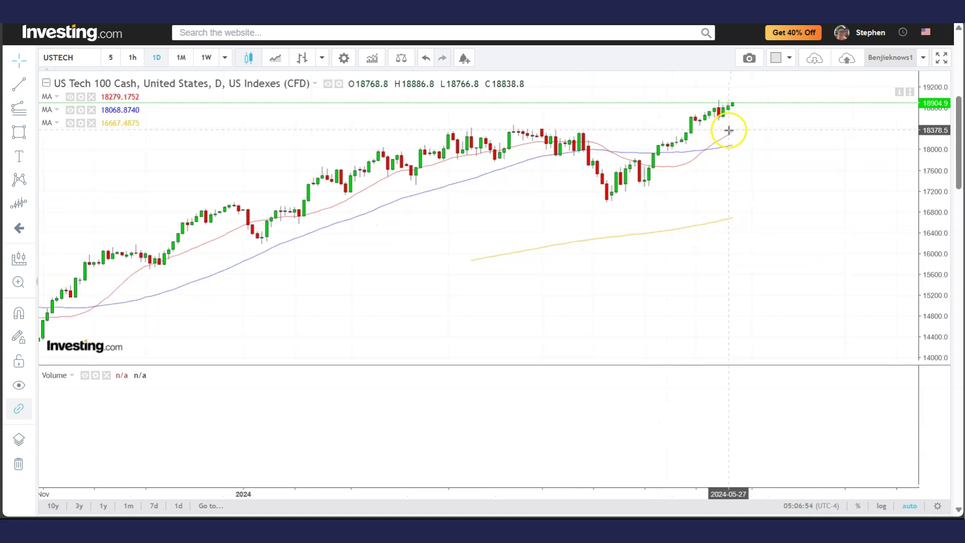
pyautogui.click(33, 132)
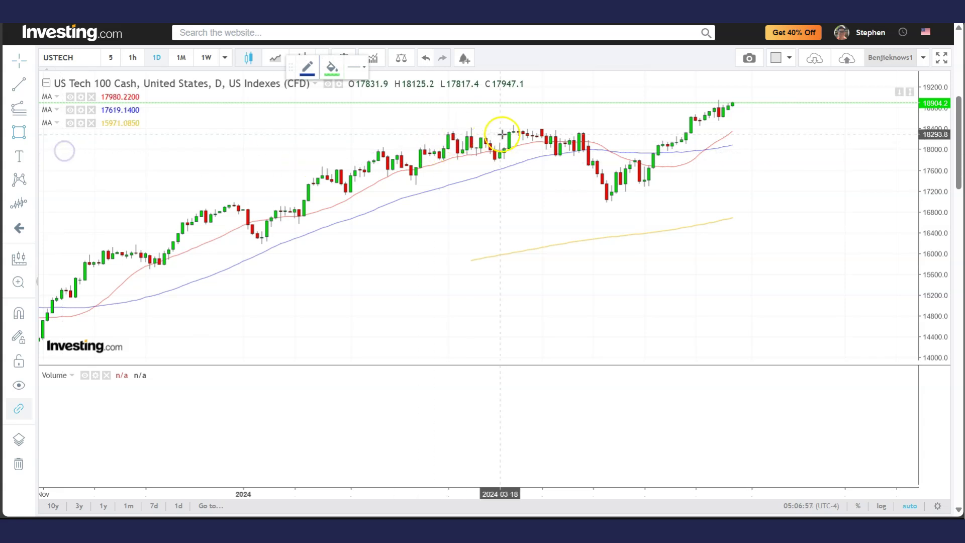
pyautogui.moveTo(447, 127)
pyautogui.mouseDown()
pyautogui.moveTo(586, 149)
pyautogui.moveTo(733, 155)
pyautogui.mouseUp()
pyautogui.click(825, 169)
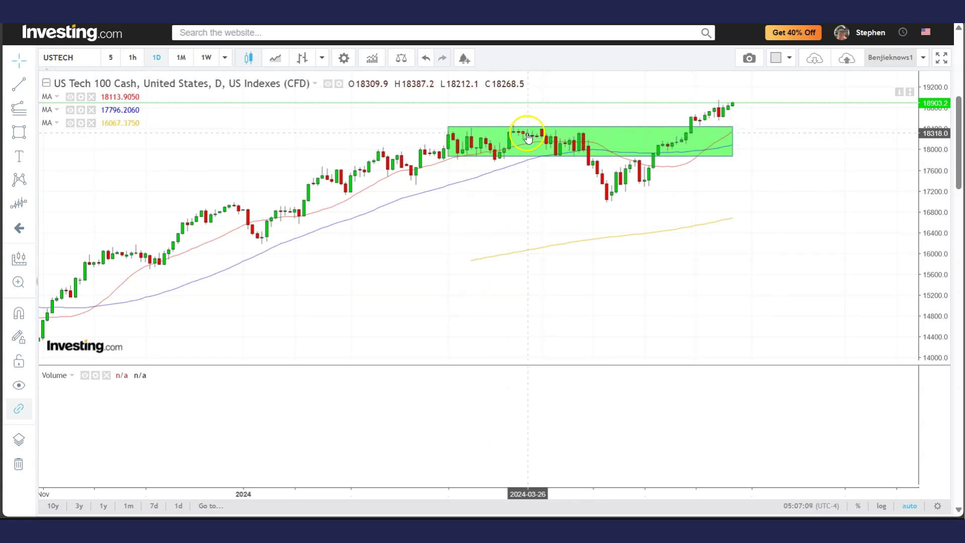
pyautogui.click(576, 144)
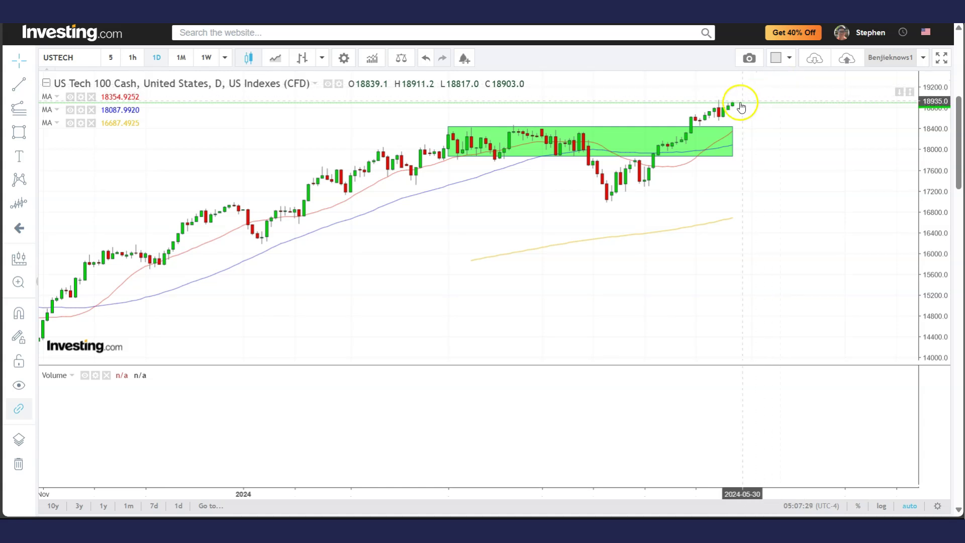
# Switch the chart to the VanEck Semiconductor ETF by entering the symbol SMH.
pyautogui.scroll(-1, 778, 168)
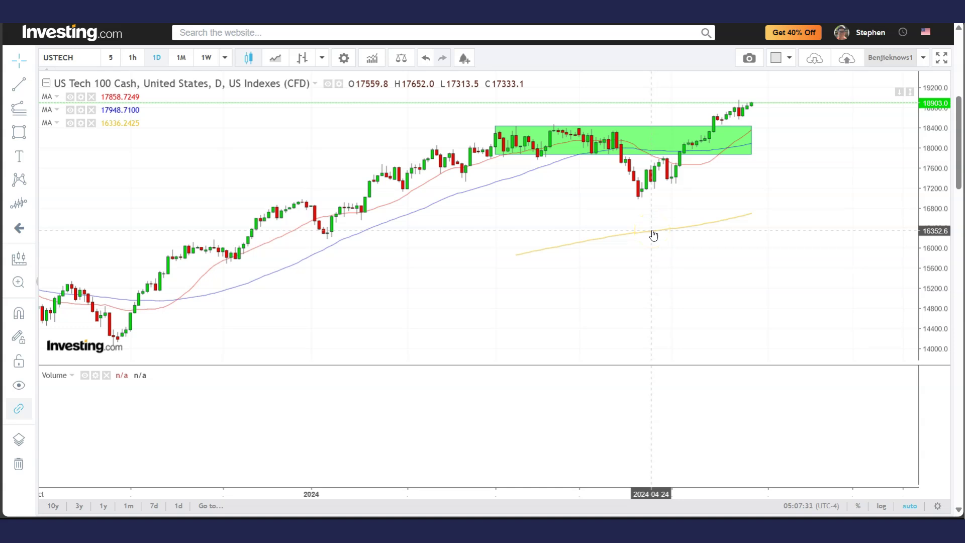
pyautogui.write('SMH')
pyautogui.press('Return')
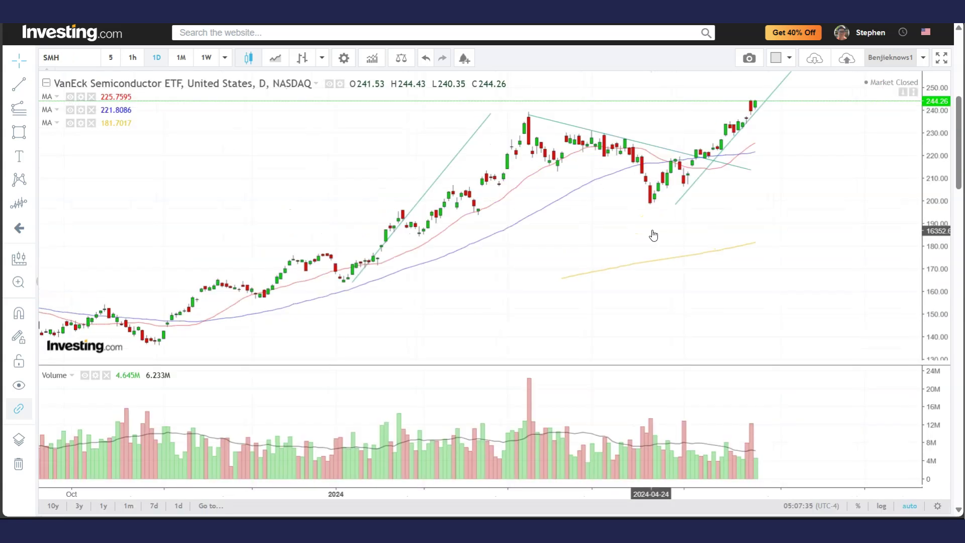
# Lock the semiconductor ETF chart's price scale and shift the candles lower to leave room above the latest high.
pyautogui.scroll(1, 654, 235)
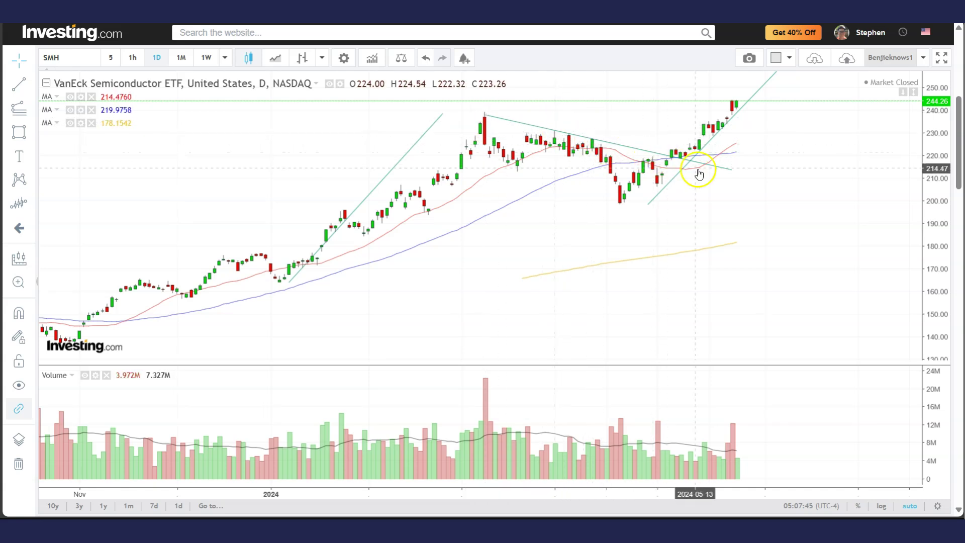
pyautogui.click(670, 160)
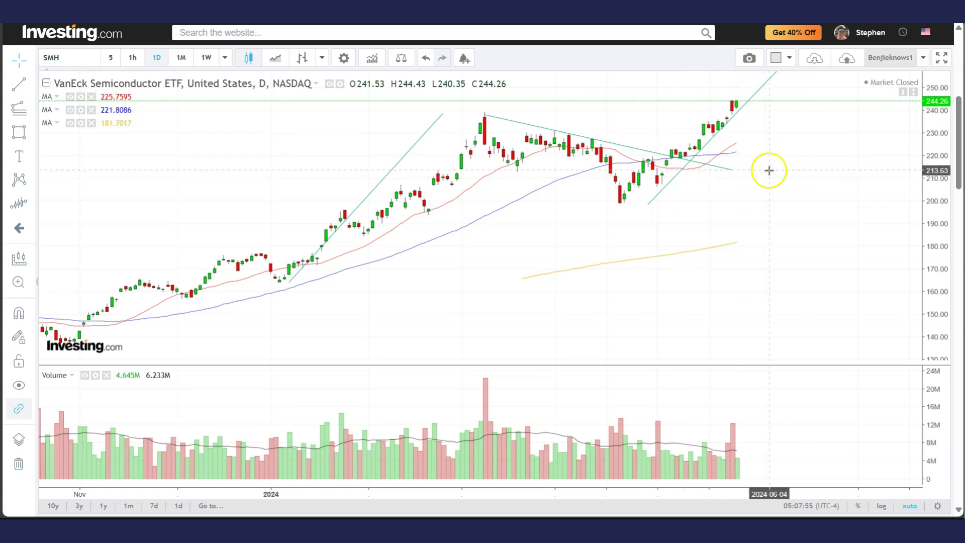
pyautogui.scroll(-2, 782, 221)
pyautogui.scroll(-2, 817, 231)
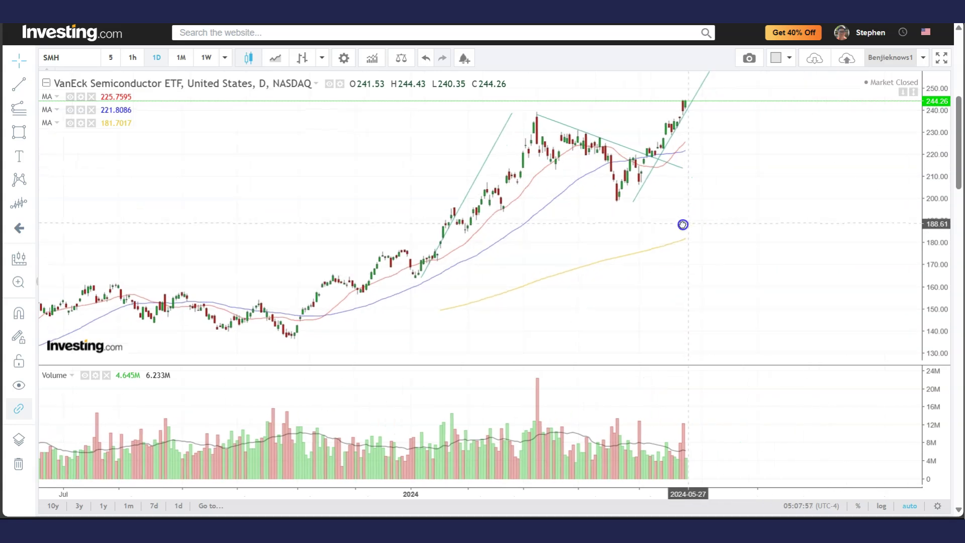
pyautogui.scroll(-2, 781, 211)
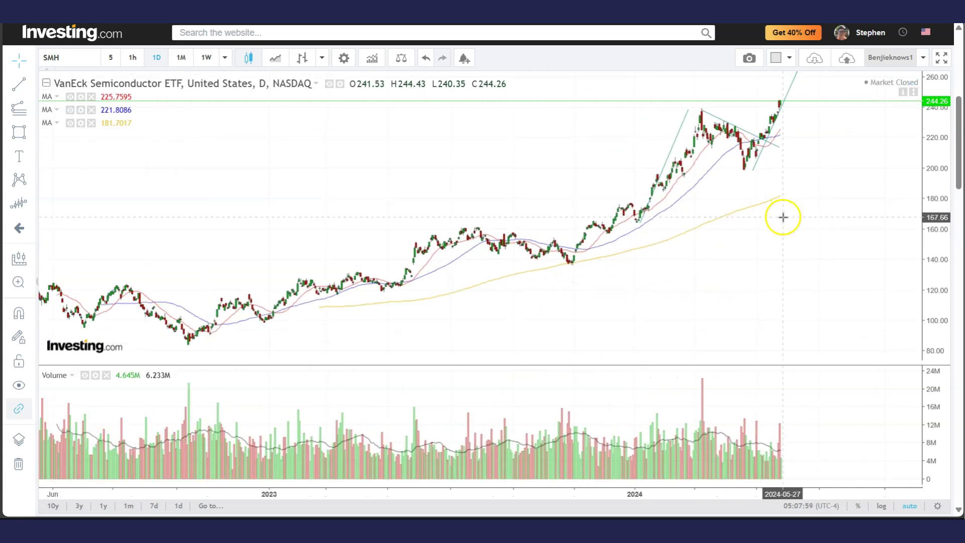
pyautogui.scroll(4, 754, 215)
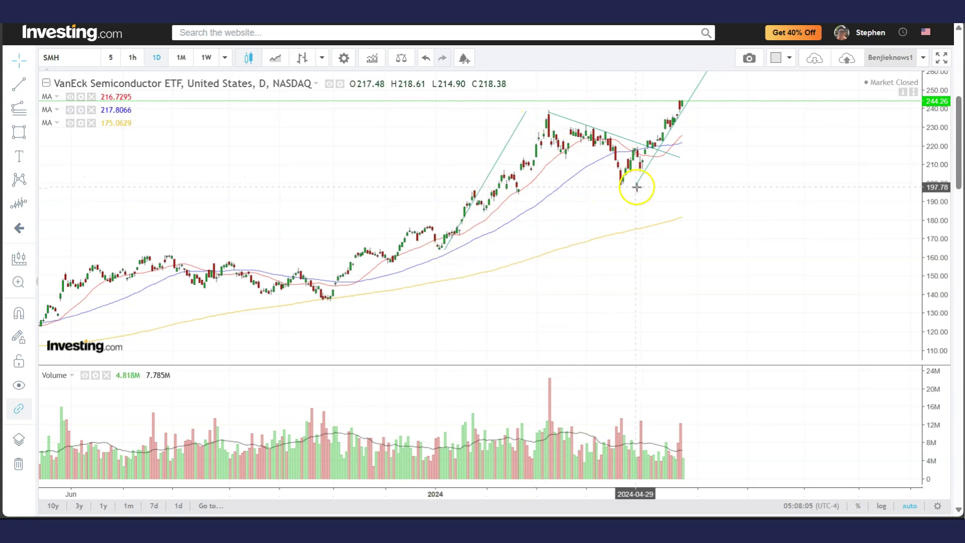
pyautogui.rightClick(769, 152)
pyautogui.moveTo(790, 421)
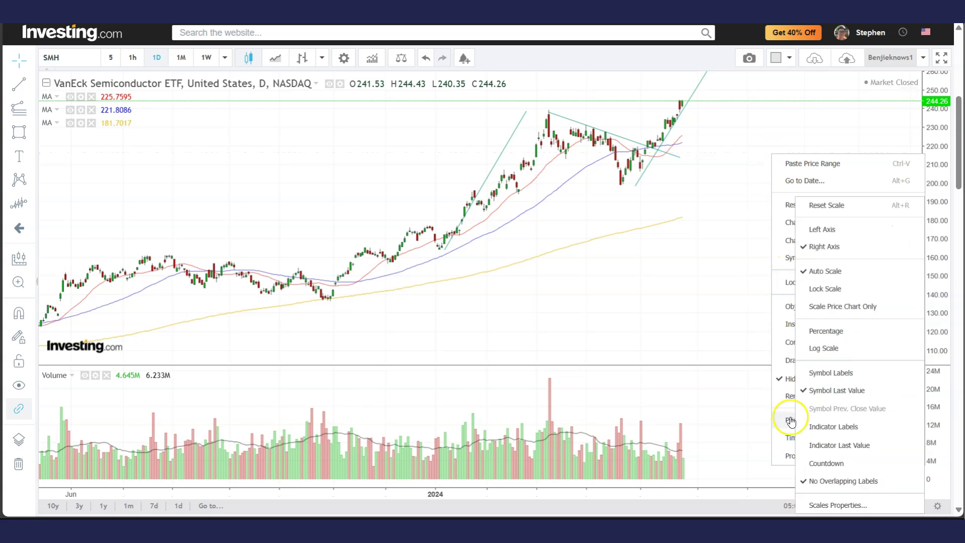
pyautogui.click(831, 289)
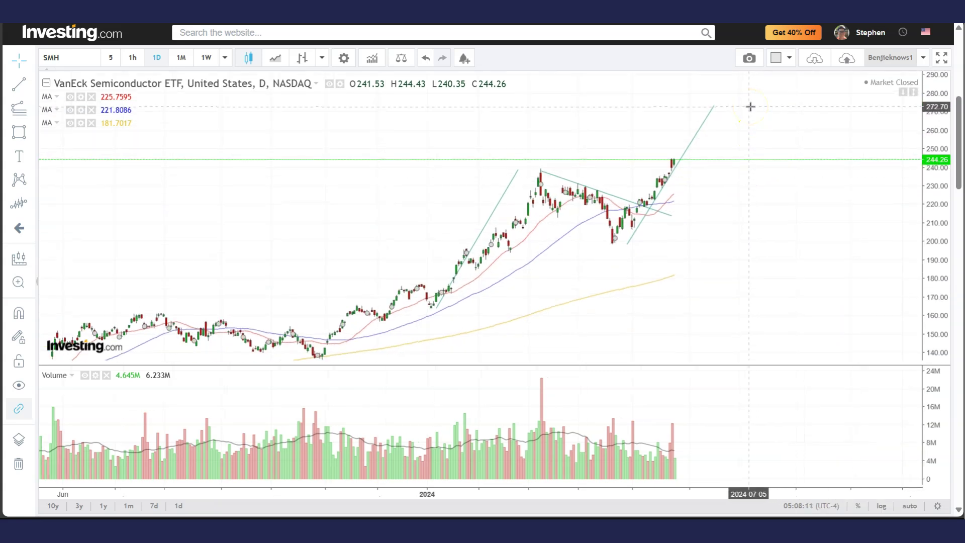
pyautogui.moveTo(696, 168)
pyautogui.mouseDown()
pyautogui.moveTo(689, 179)
pyautogui.moveTo(683, 164)
pyautogui.moveTo(704, 121)
pyautogui.moveTo(687, 190)
pyautogui.moveTo(664, 209)
pyautogui.mouseUp()
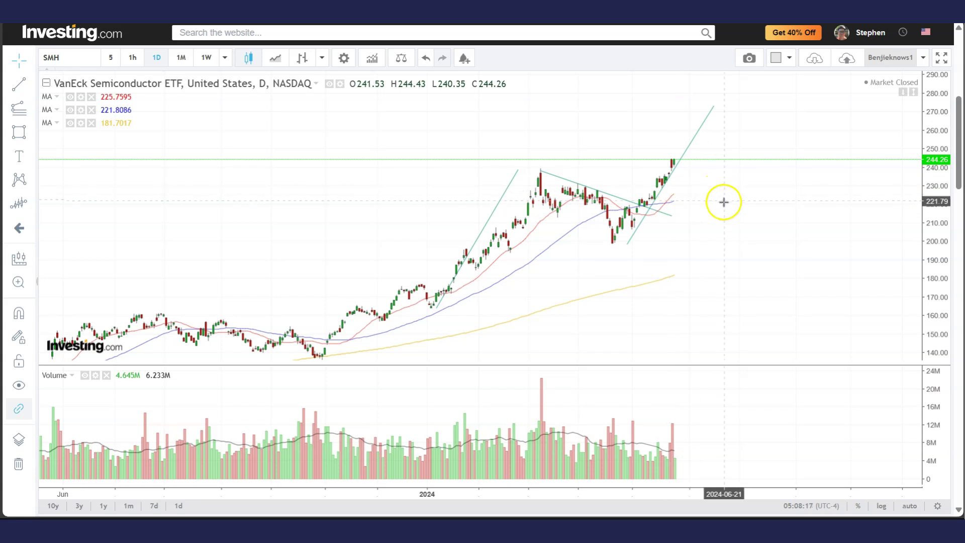
# Draw a green rectangle zone across the March 2024 highs, from about 237 in late February to about 229 in late June 2024.
pyautogui.click(34, 137)
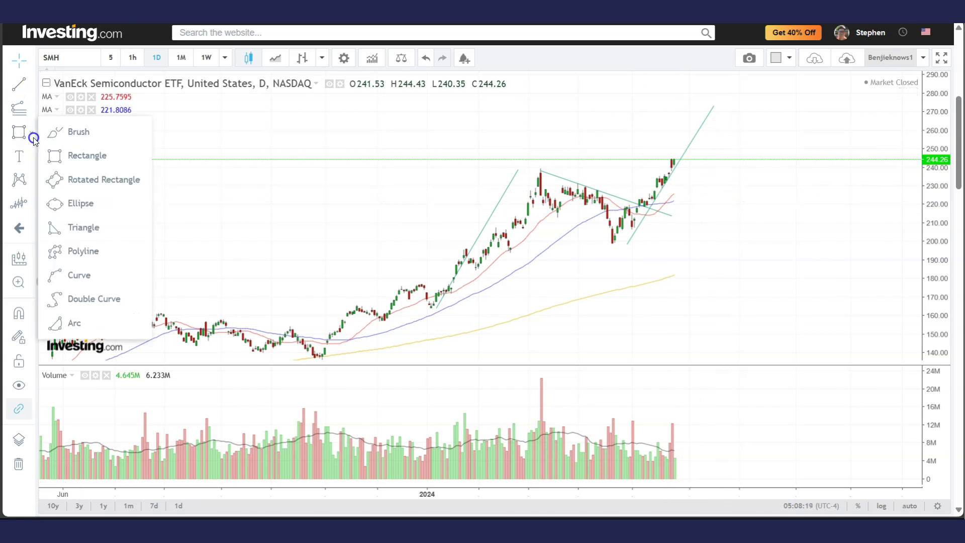
pyautogui.click(64, 156)
pyautogui.moveTo(522, 173)
pyautogui.mouseDown()
pyautogui.moveTo(674, 194)
pyautogui.moveTo(732, 186)
pyautogui.mouseUp()
pyautogui.click(743, 234)
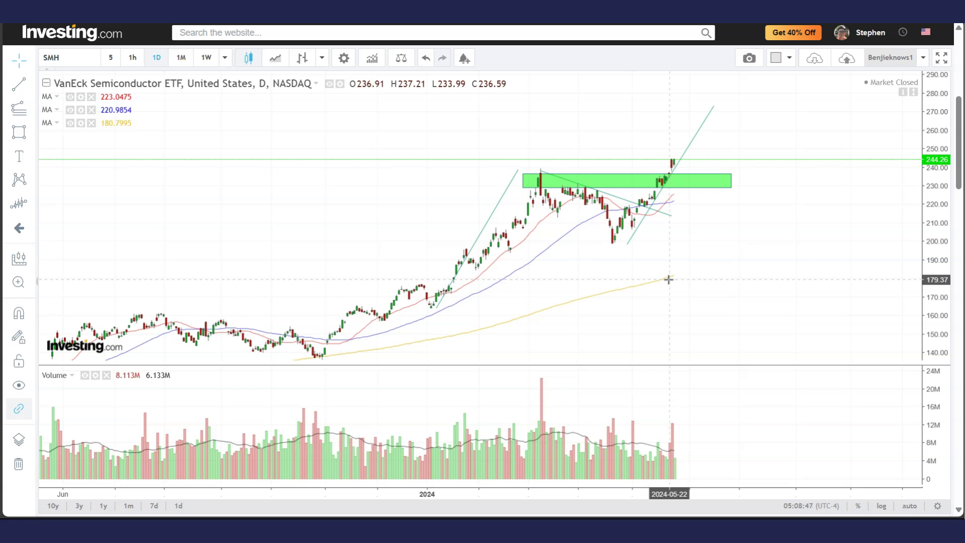
# Return the price scale of the semiconductor ETF chart to Auto Scale.
pyautogui.rightClick(702, 276)
pyautogui.moveTo(736, 454)
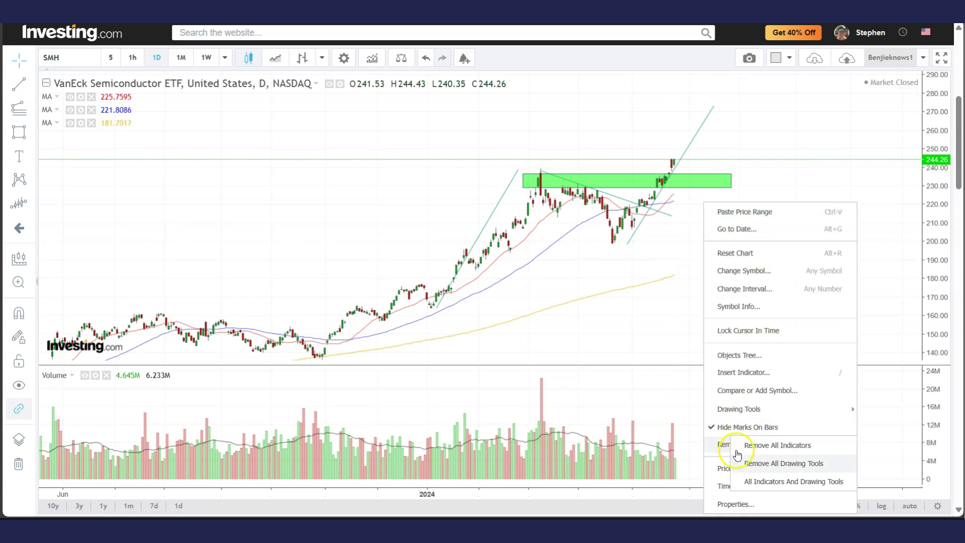
pyautogui.moveTo(714, 468)
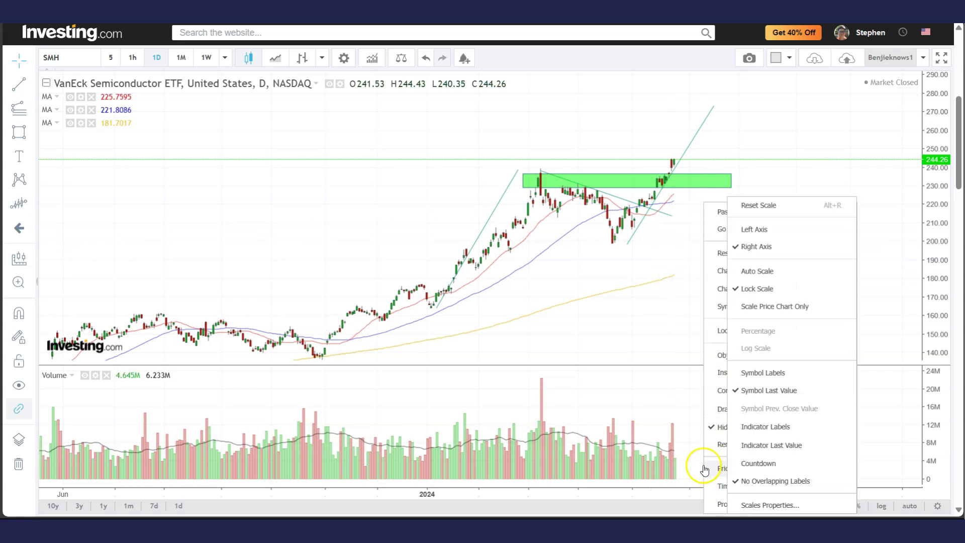
pyautogui.click(778, 276)
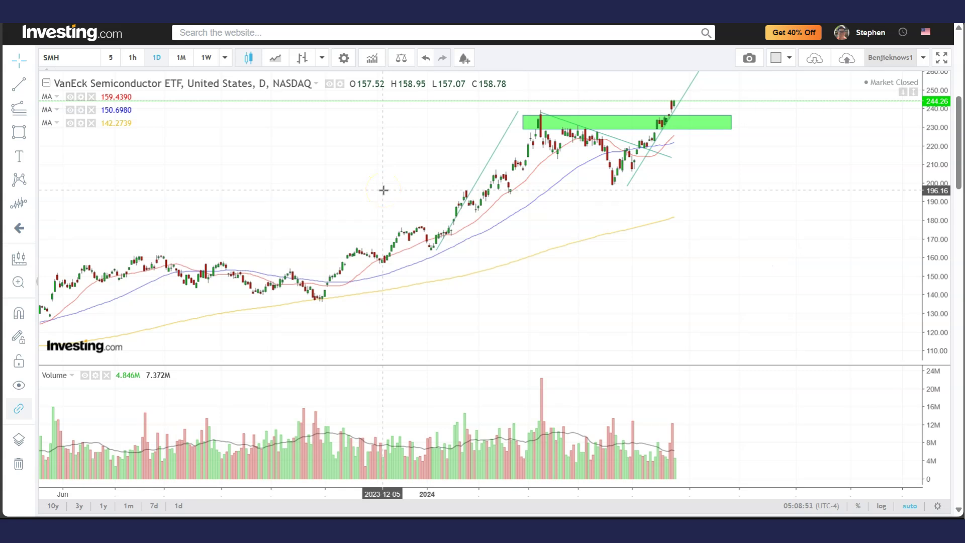
# Search for GOLD, switch the chart to Gold Futures (GC), and check the weekly interval, ending on the daily one.
pyautogui.write('GOLD')
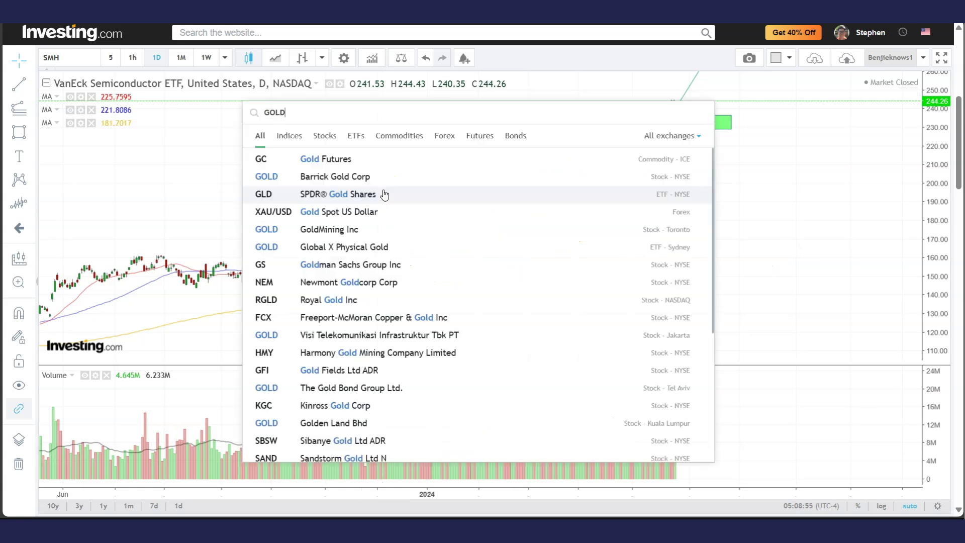
pyautogui.click(367, 160)
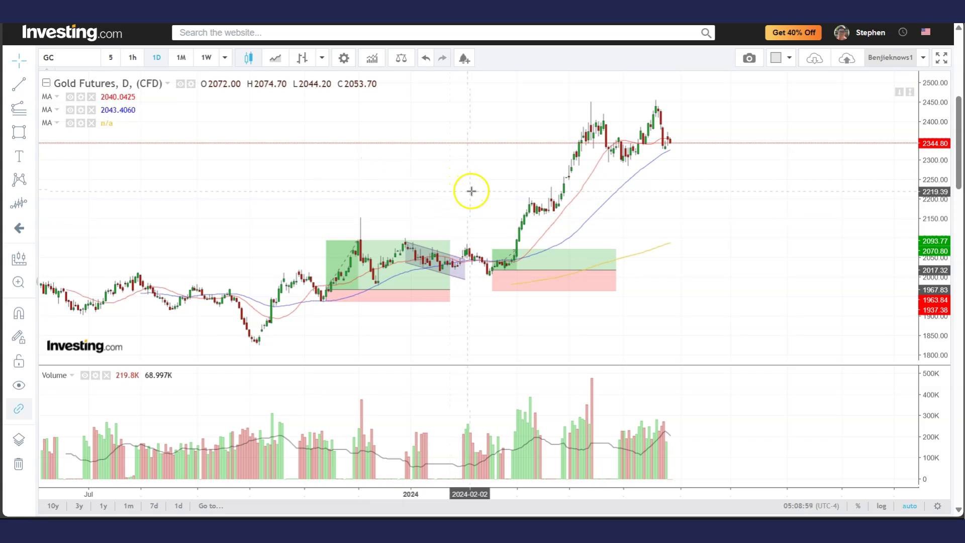
pyautogui.scroll(3, 467, 185)
pyautogui.moveTo(323, 149); pyautogui.dragTo(434, 165)
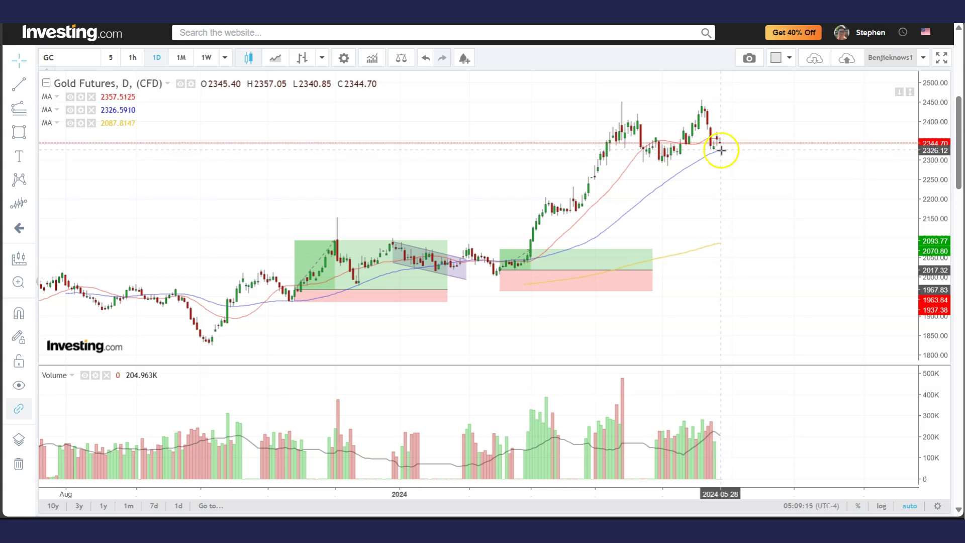
pyautogui.click(206, 57)
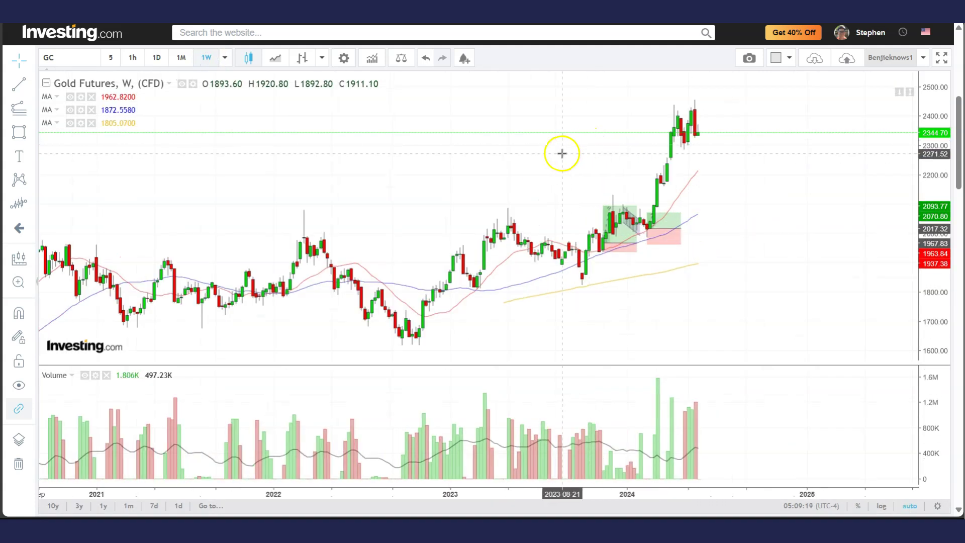
pyautogui.click(156, 57)
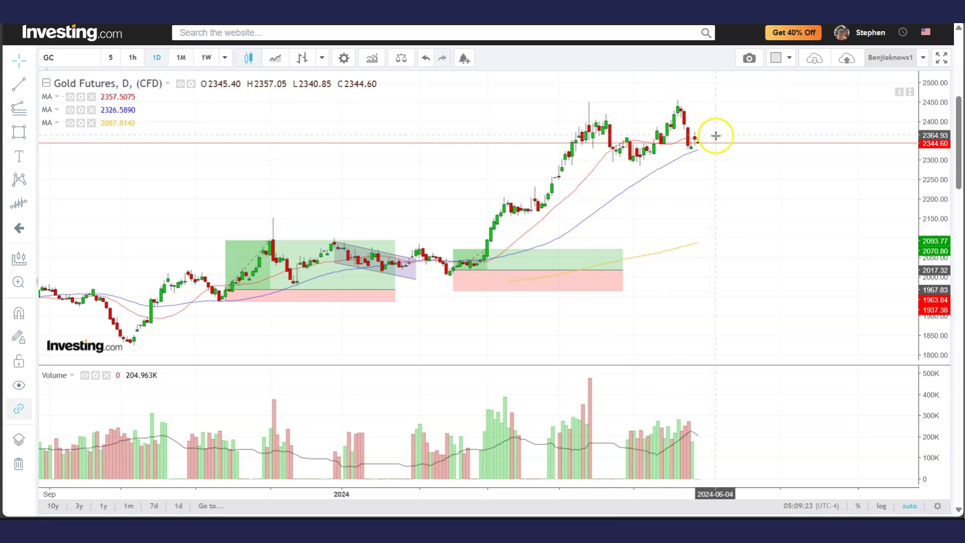
# Draw a green rectangle support zone under the gold consolidation, from about 2313 on 2024-04-02 to about 2287 on 2024-06-25.
pyautogui.click(29, 137)
pyautogui.click(74, 153)
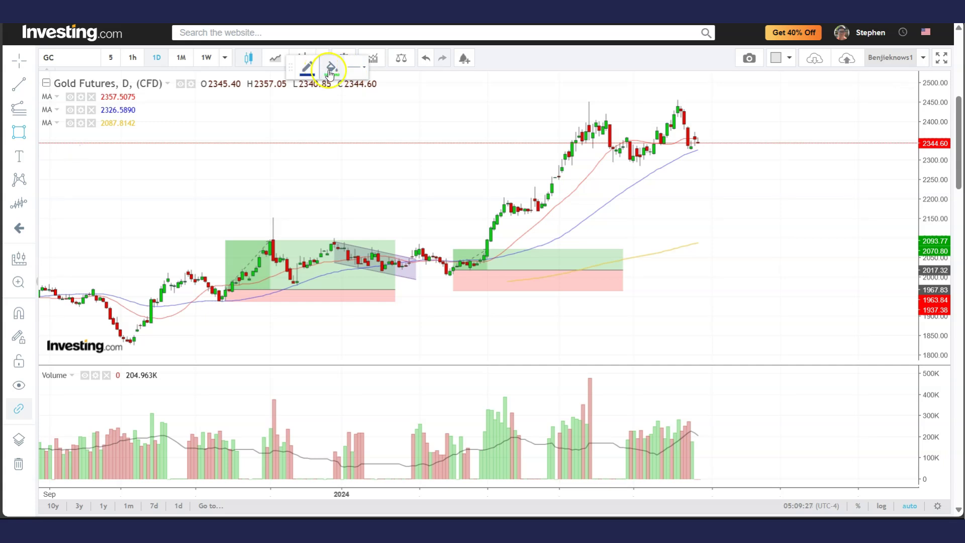
pyautogui.click(330, 70)
pyautogui.click(374, 103)
pyautogui.click(562, 155)
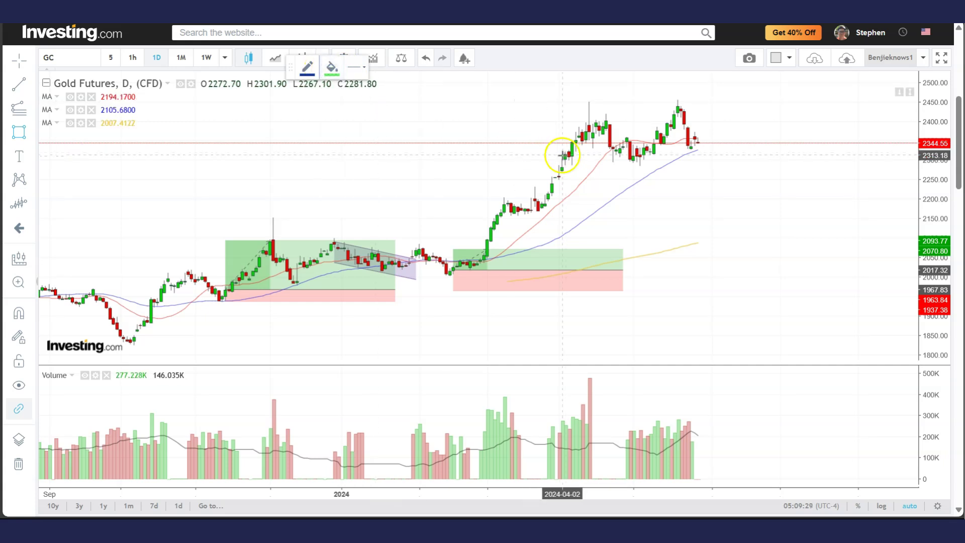
pyautogui.click(766, 165)
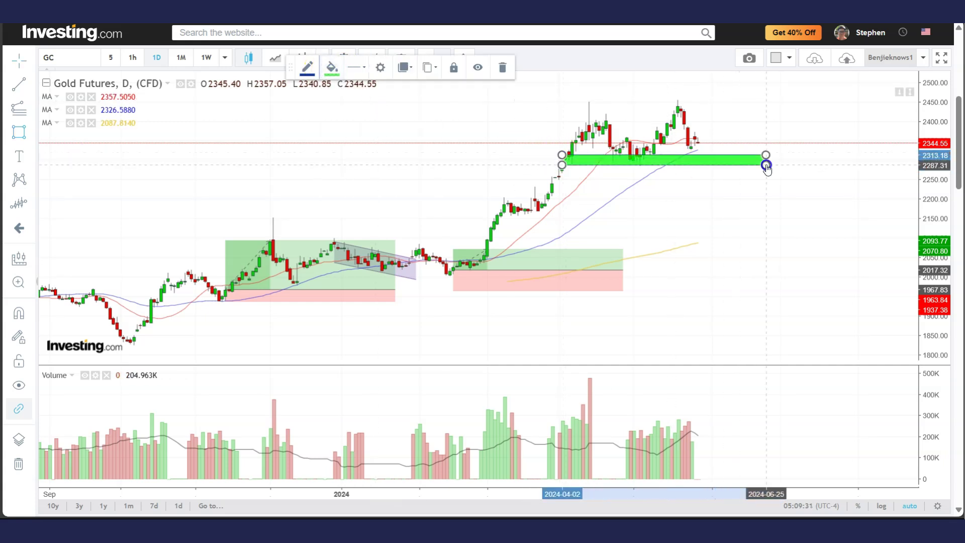
pyautogui.click(760, 110)
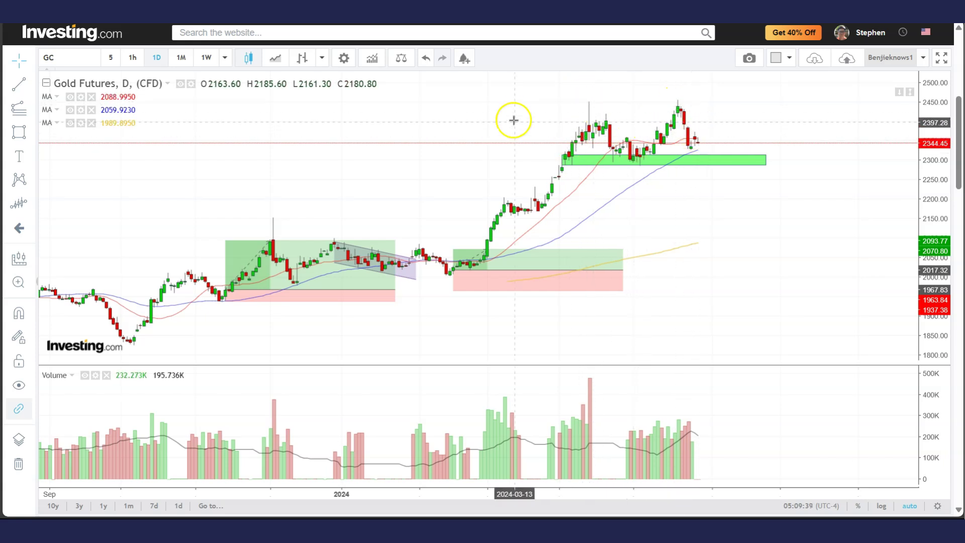
pyautogui.click(696, 164)
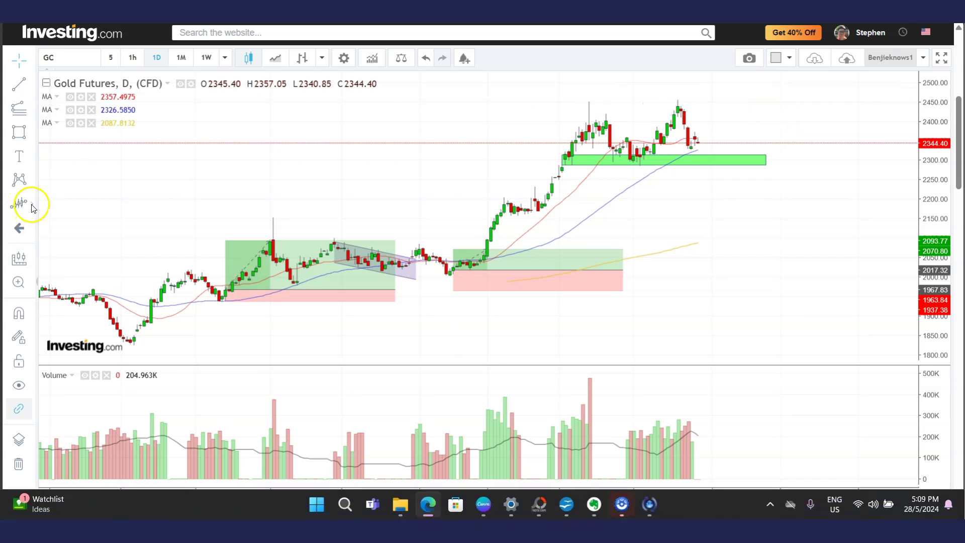
pyautogui.click(15, 205)
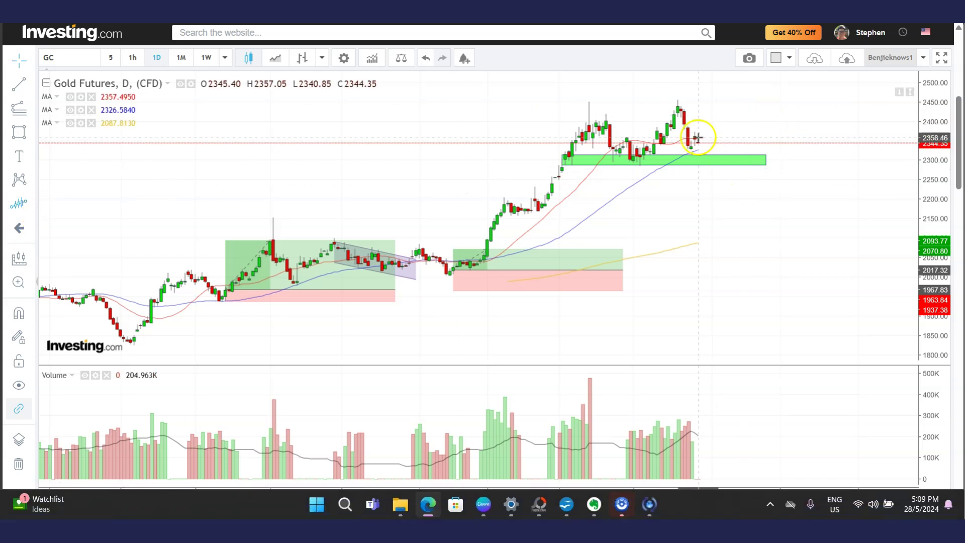
pyautogui.moveTo(813, 138); pyautogui.dragTo(839, 112)
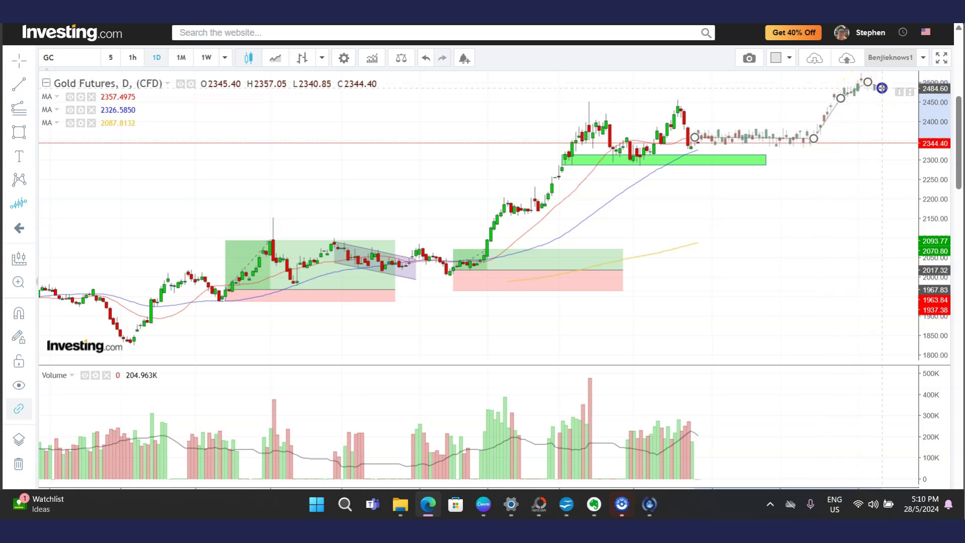
pyautogui.moveTo(843, 89)
pyautogui.mouseDown()
pyautogui.moveTo(845, 108)
pyautogui.moveTo(884, 103)
pyautogui.mouseUp()
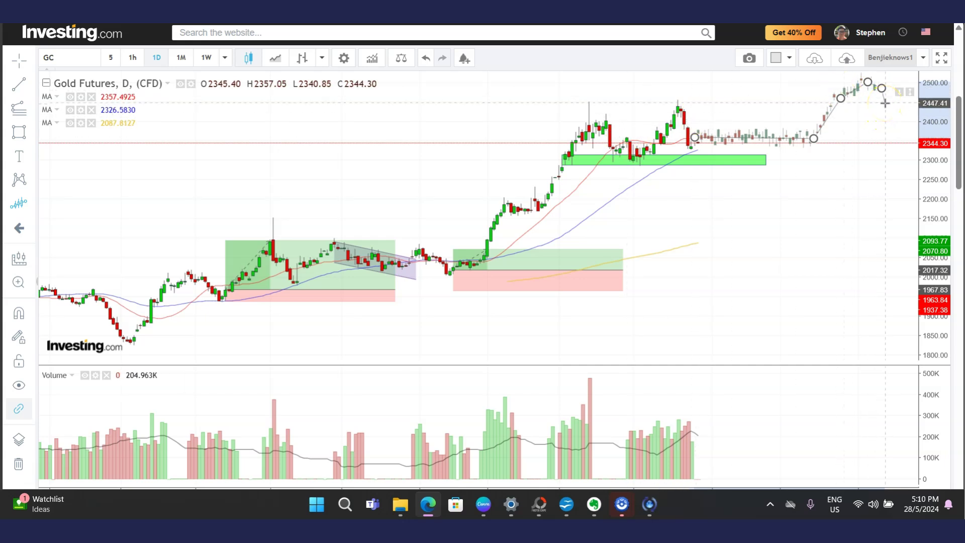
pyautogui.press('Escape')
pyautogui.click(717, 146)
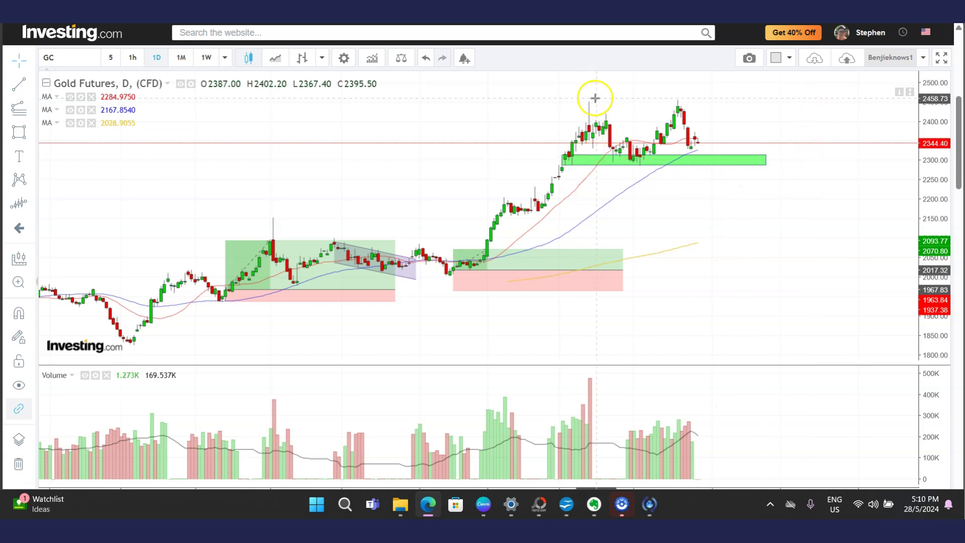
pyautogui.click(248, 232)
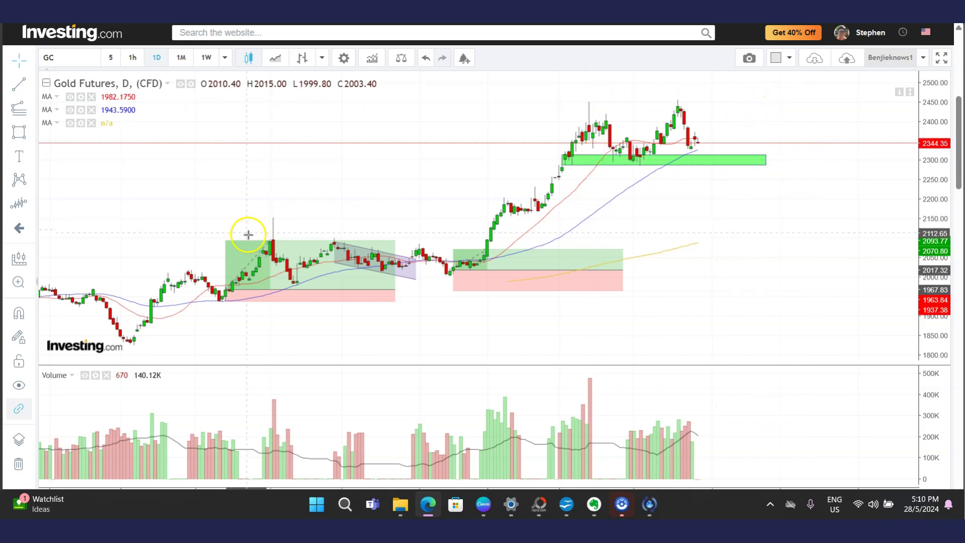
pyautogui.click(491, 285)
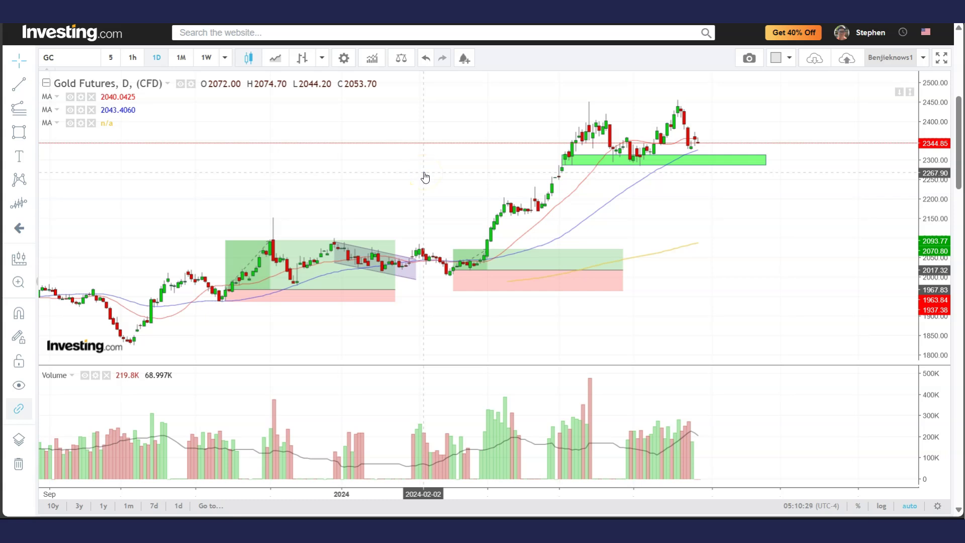
# Switch the chart to Crude Oil WTI Futures by entering the symbol CL.
pyautogui.write('CL')
pyautogui.press('Return')
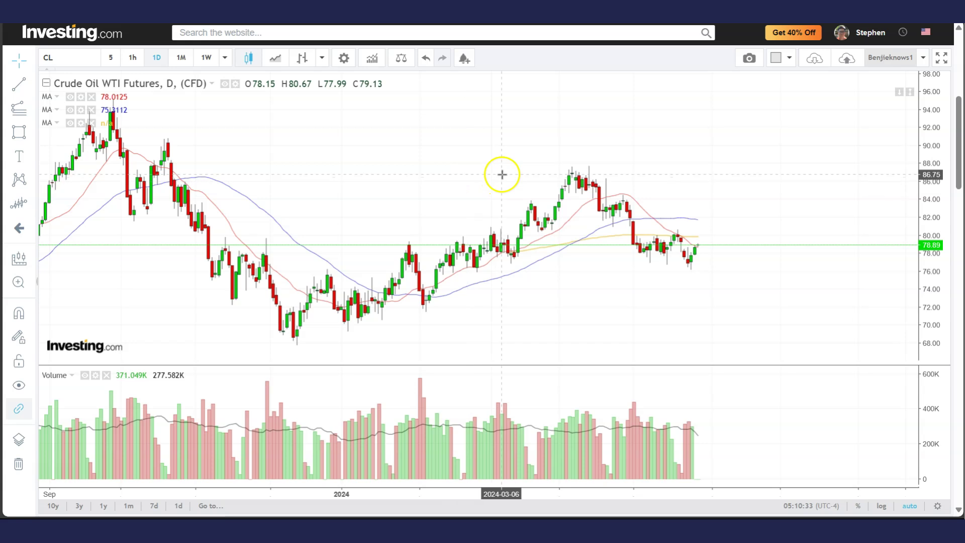
pyautogui.scroll(-2, 517, 190)
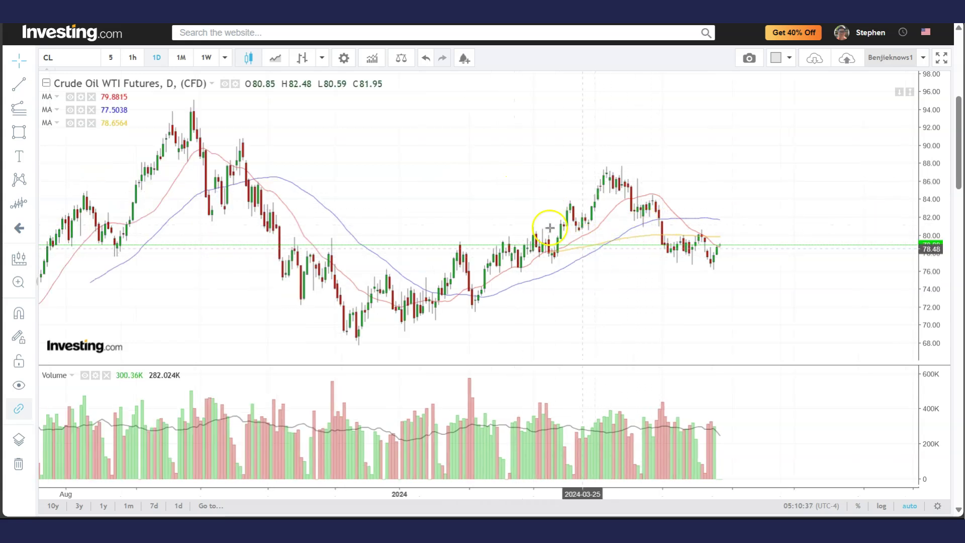
# Draw a rising trend line under the crude oil lows, from about 71.41 on 2024-02-02 to about 85.28 on 2024-05-03.
pyautogui.click(33, 86)
pyautogui.click(75, 84)
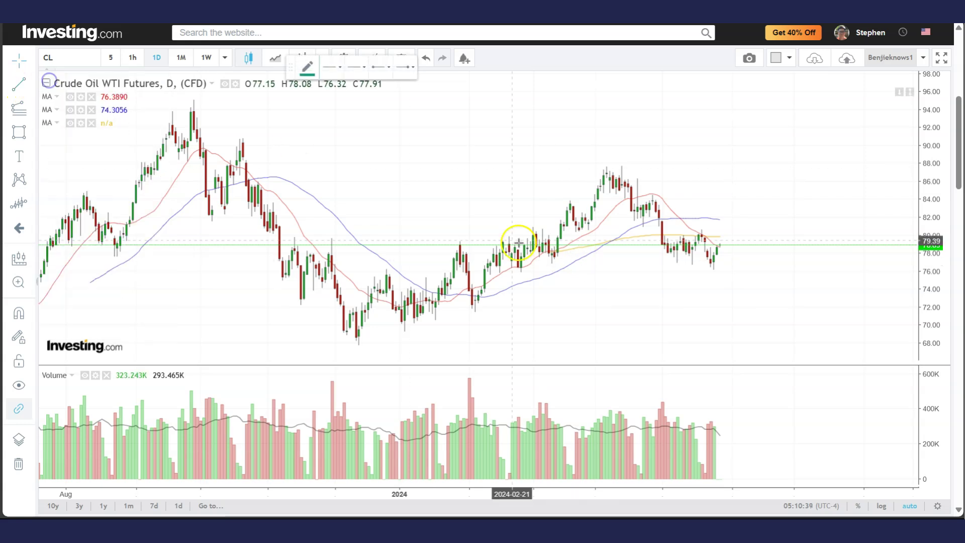
pyautogui.click(480, 312)
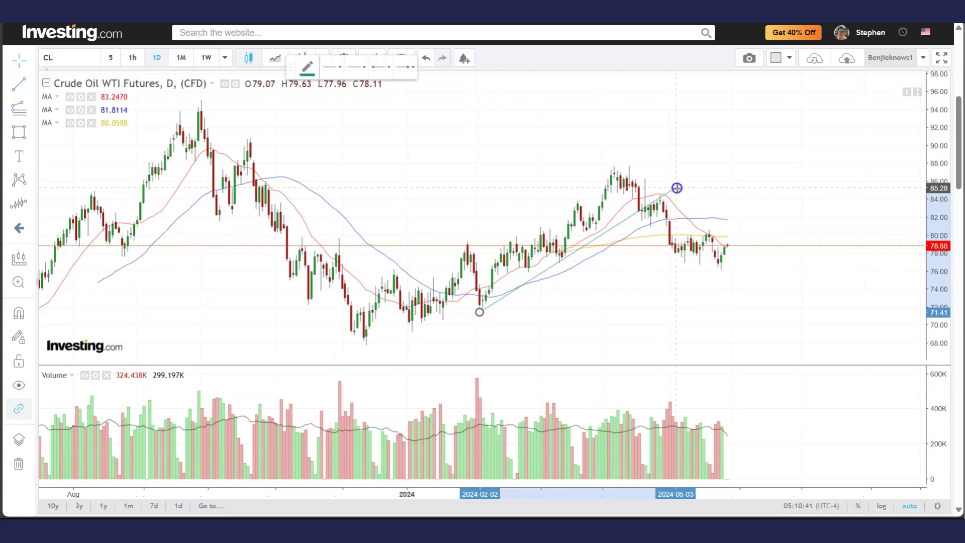
pyautogui.click(675, 189)
pyautogui.click(711, 187)
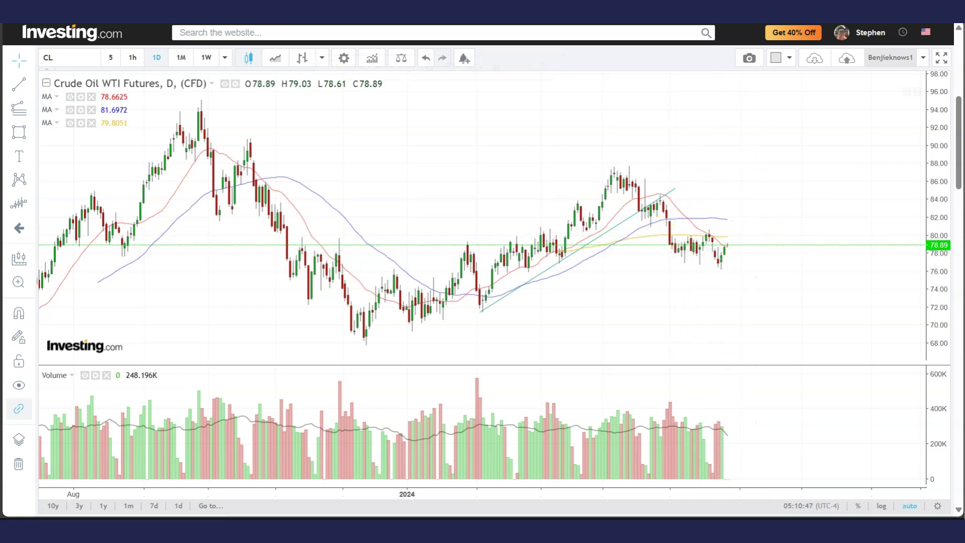
# Draw a falling trend line over the crude oil highs, from about 87.80 on 2024-04-04 to about 77.43 on 2024-06-11.
pyautogui.click(31, 88)
pyautogui.click(55, 85)
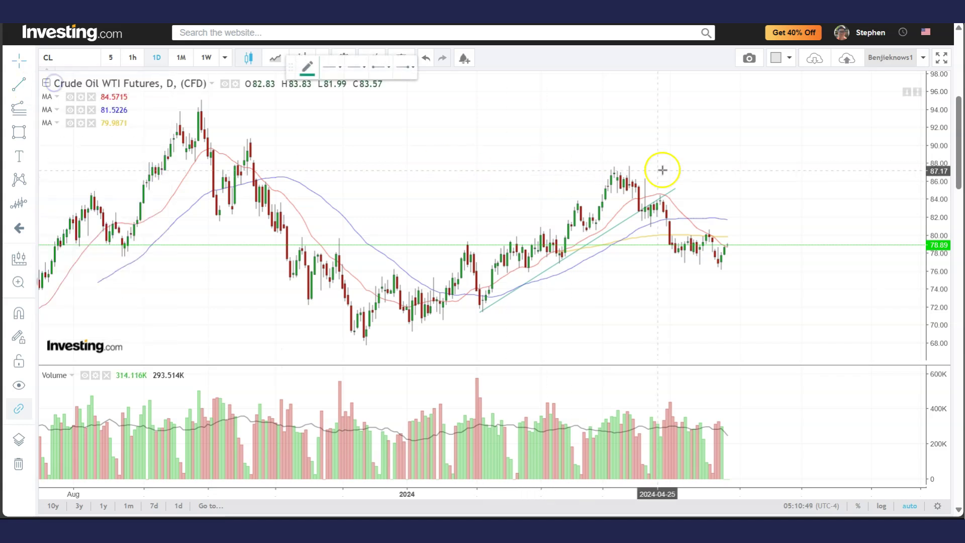
pyautogui.moveTo(612, 165); pyautogui.dragTo(757, 257)
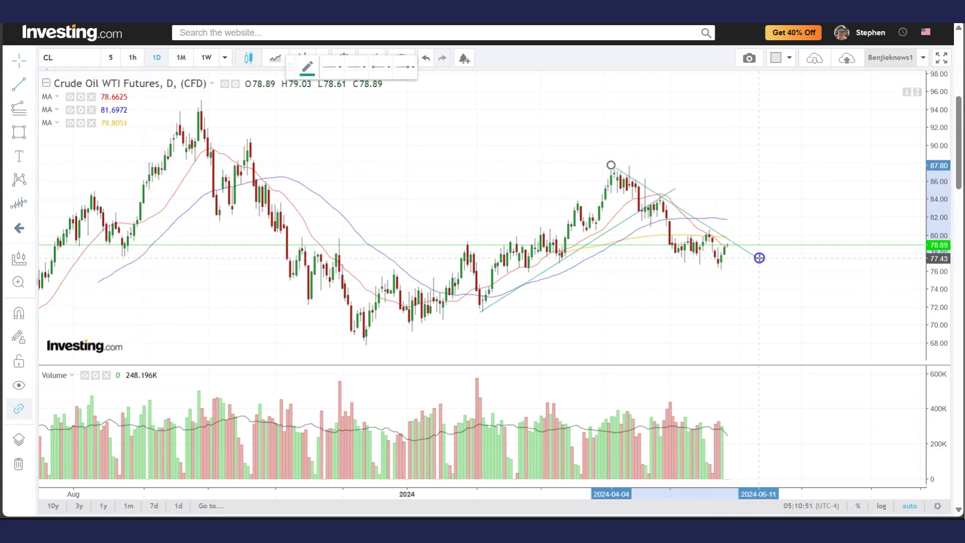
pyautogui.click(734, 248)
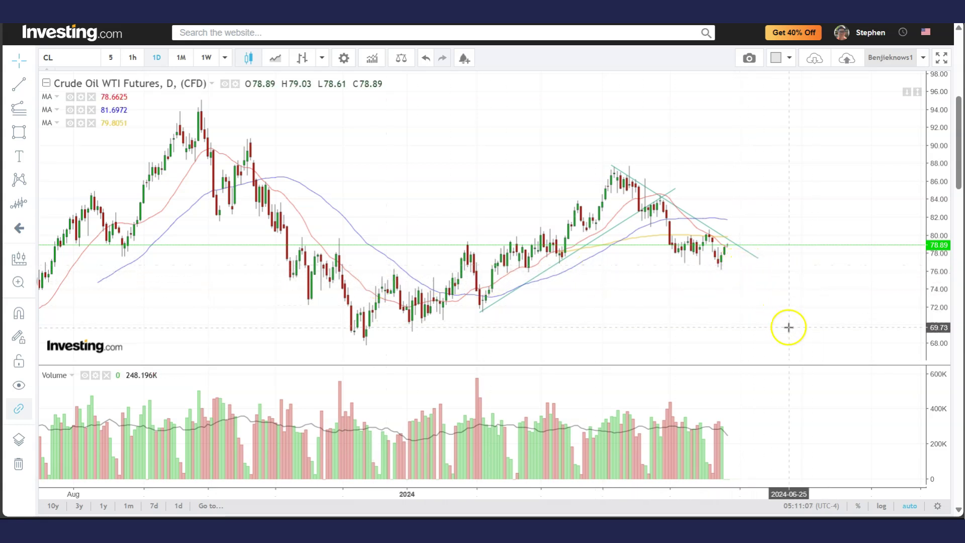
pyautogui.scroll(-1, 726, 180)
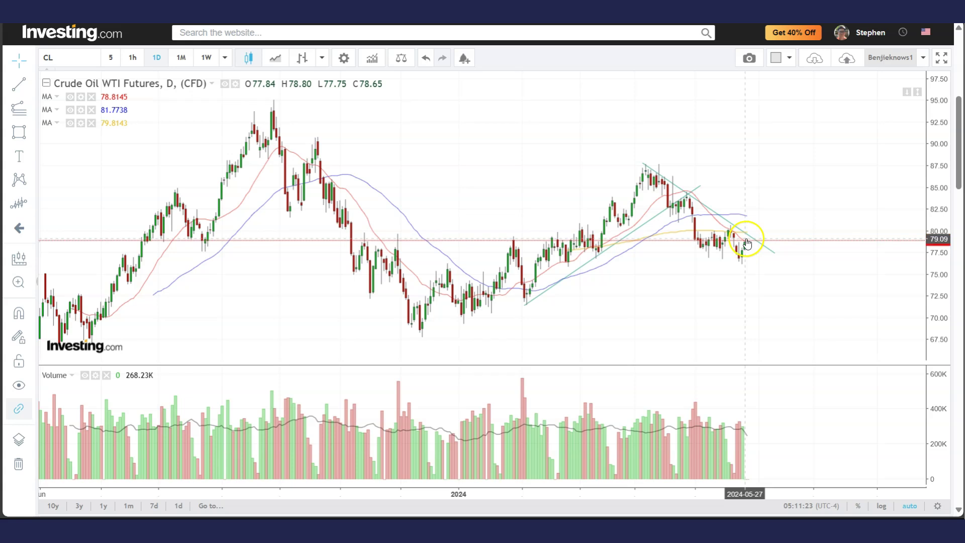
pyautogui.scroll(1, 739, 251)
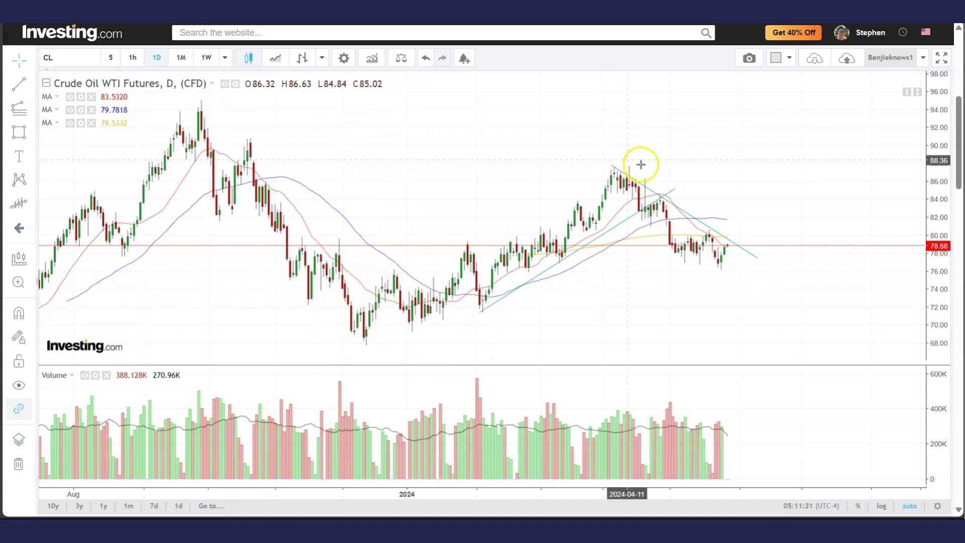
pyautogui.click(739, 239)
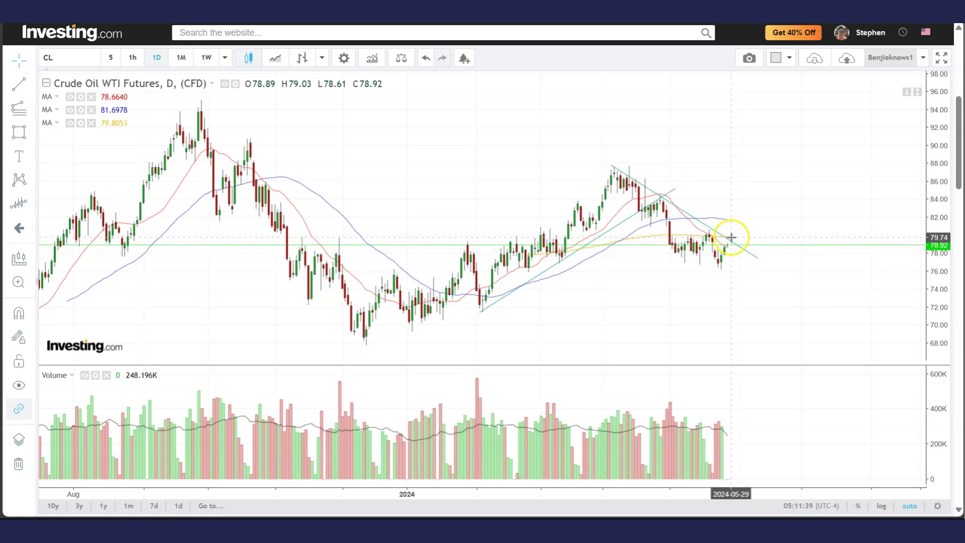
# Try to sketch a projected path of future bars rising from the latest crude oil candles to about 94.
pyautogui.click(19, 202)
pyautogui.click(731, 257)
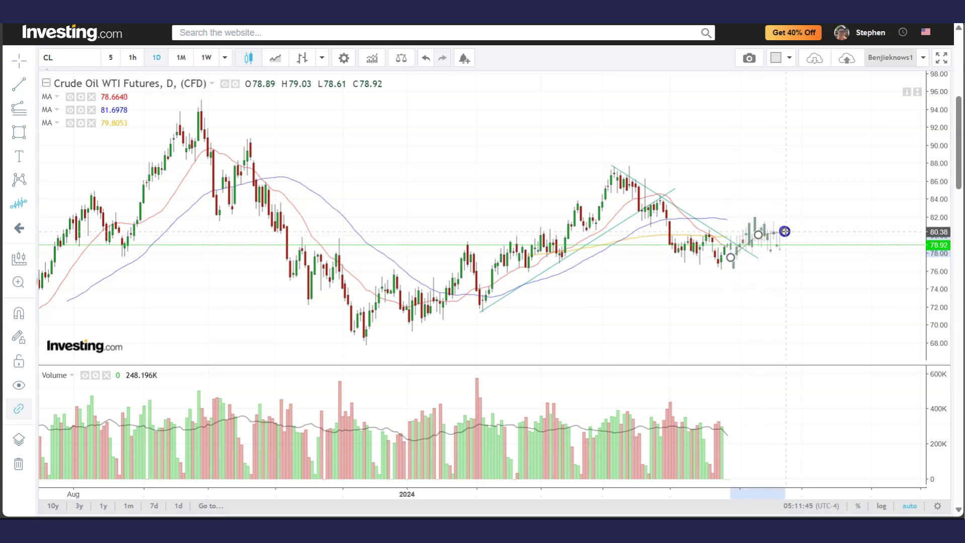
pyautogui.click(784, 231)
pyautogui.click(825, 179)
pyautogui.click(853, 182)
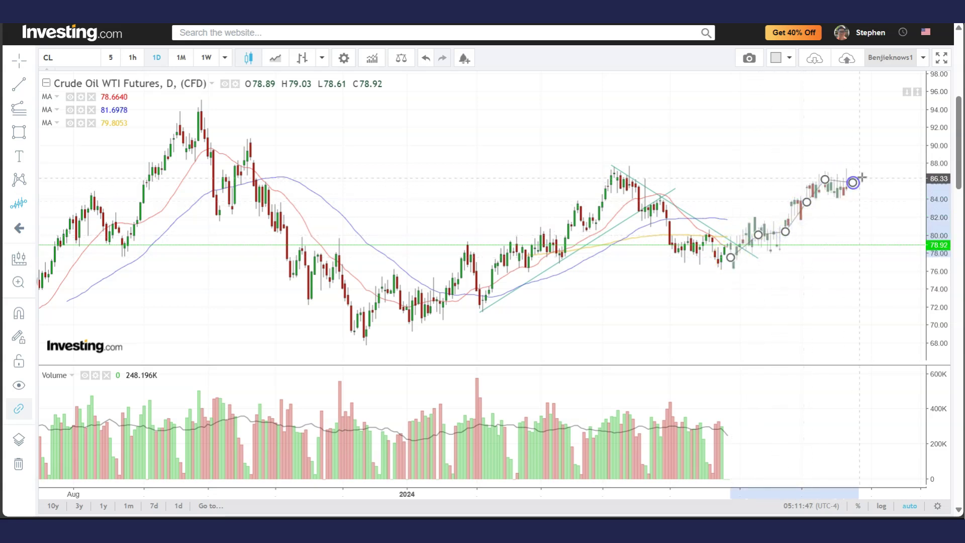
pyautogui.click(874, 150)
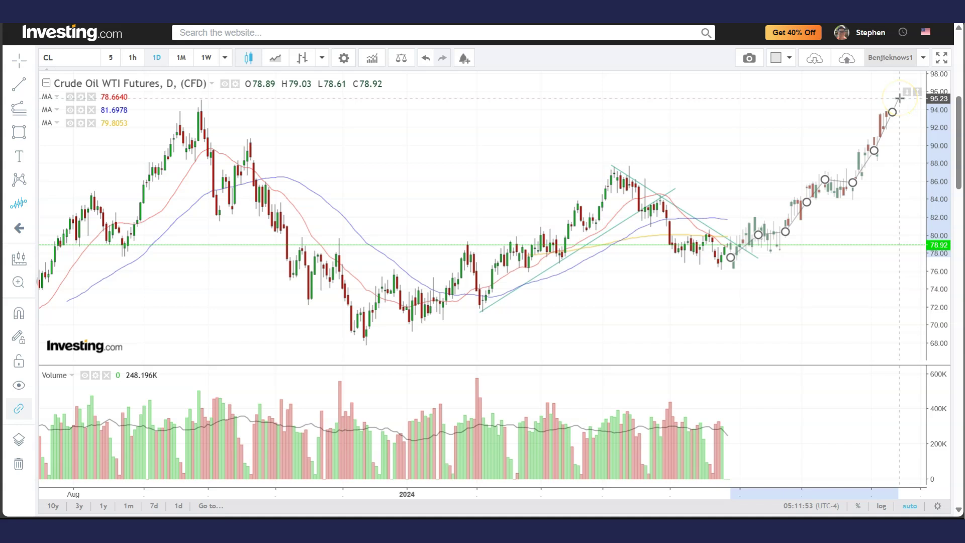
pyautogui.rightClick(864, 102)
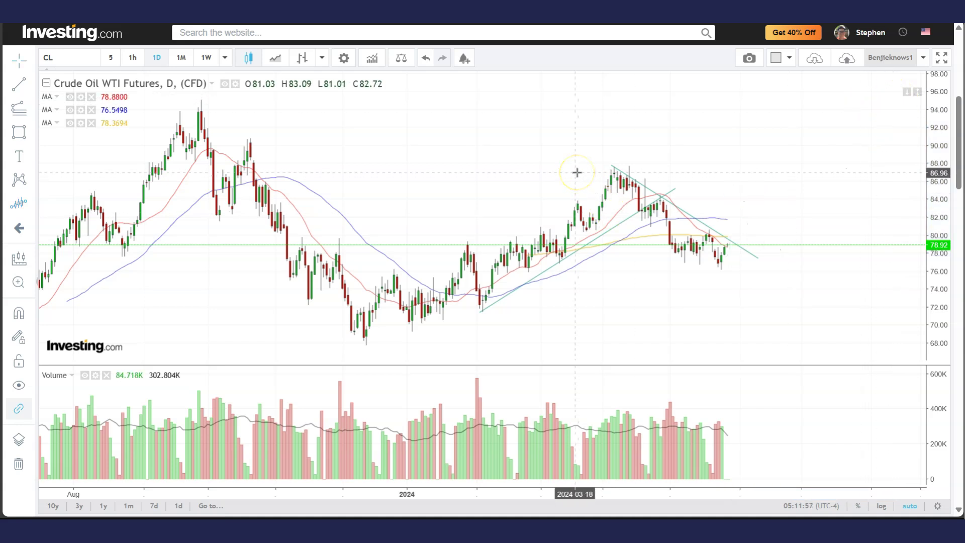
# Search for BTC, switch the chart to Bitcoin US Dollar (BTC/USD, Bitfinex), and review its longer daily price history.
pyautogui.write('BTC')
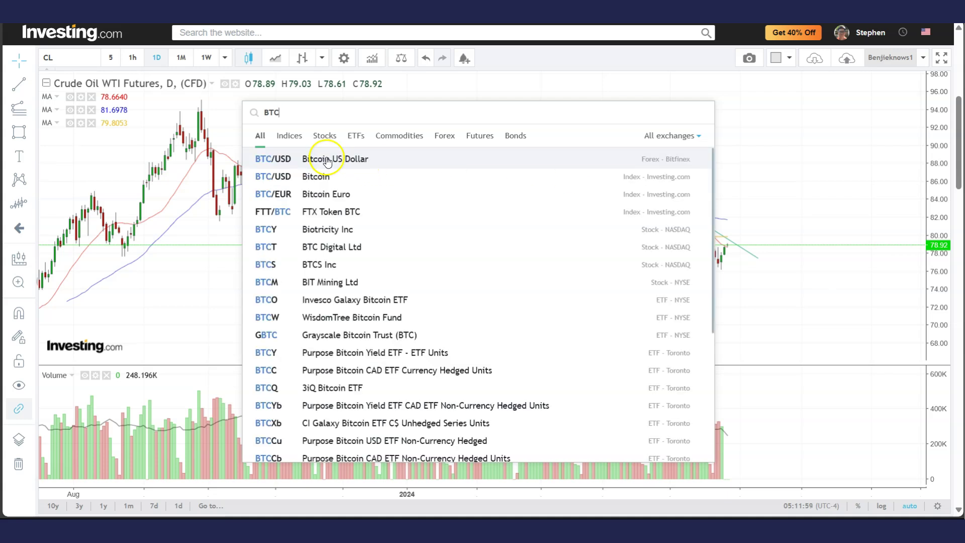
pyautogui.click(327, 157)
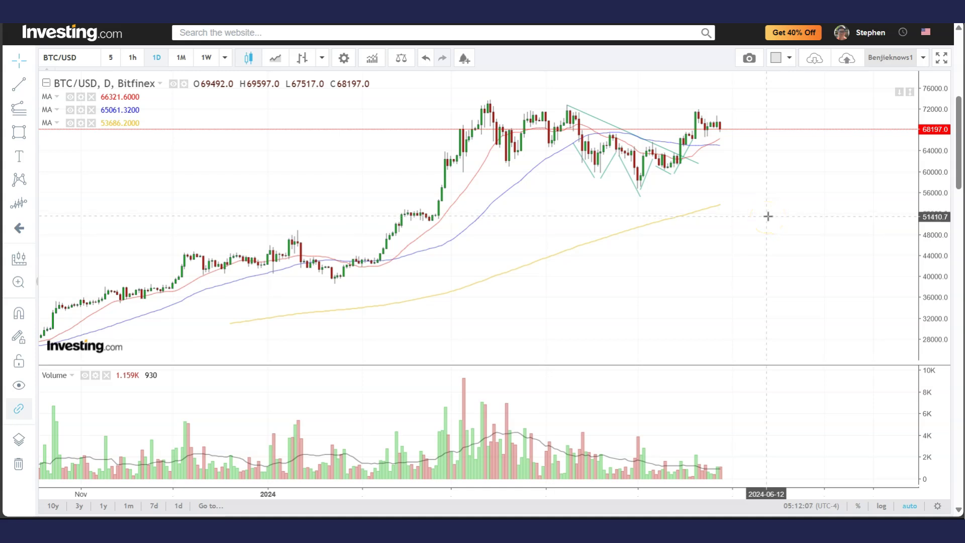
pyautogui.scroll(-2, 348, 326)
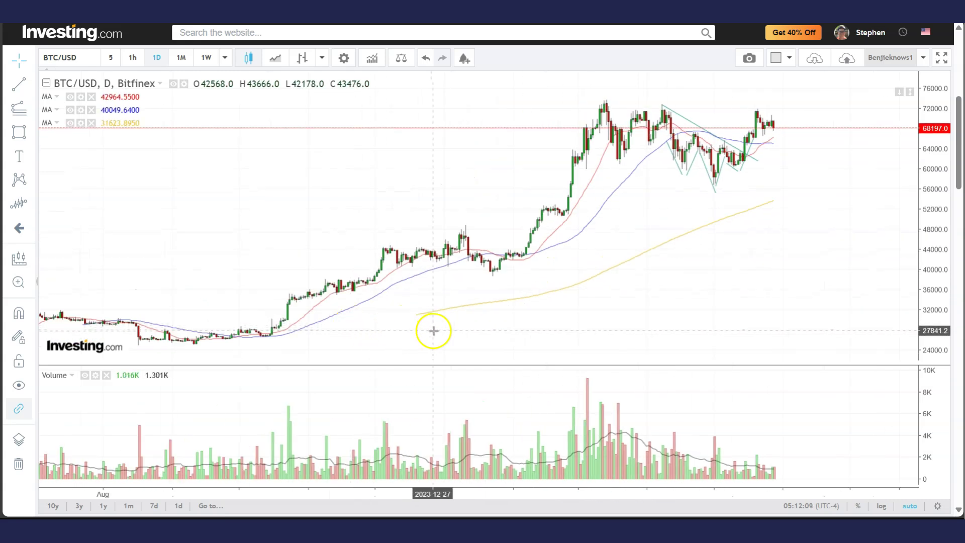
pyautogui.scroll(-1, 411, 332)
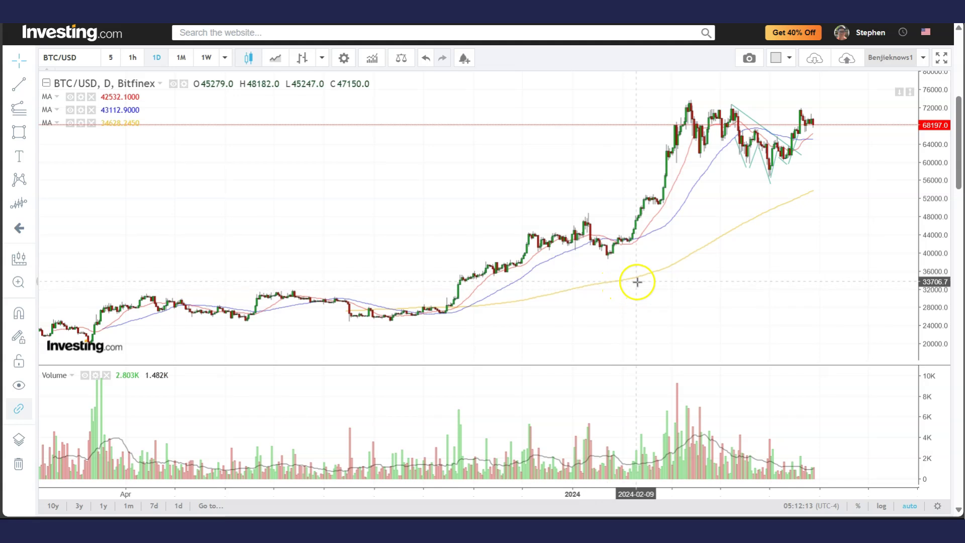
pyautogui.moveTo(640, 280); pyautogui.dragTo(411, 337)
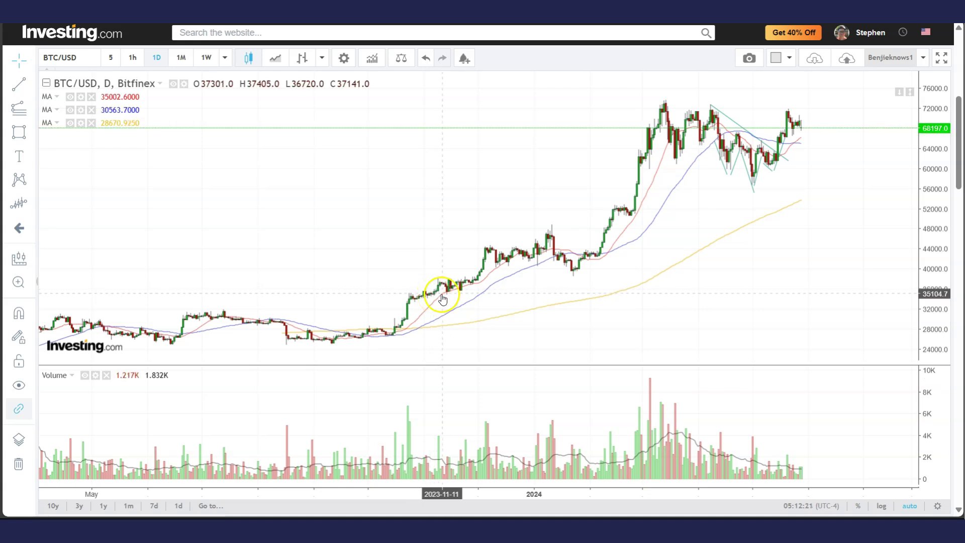
pyautogui.click(687, 129)
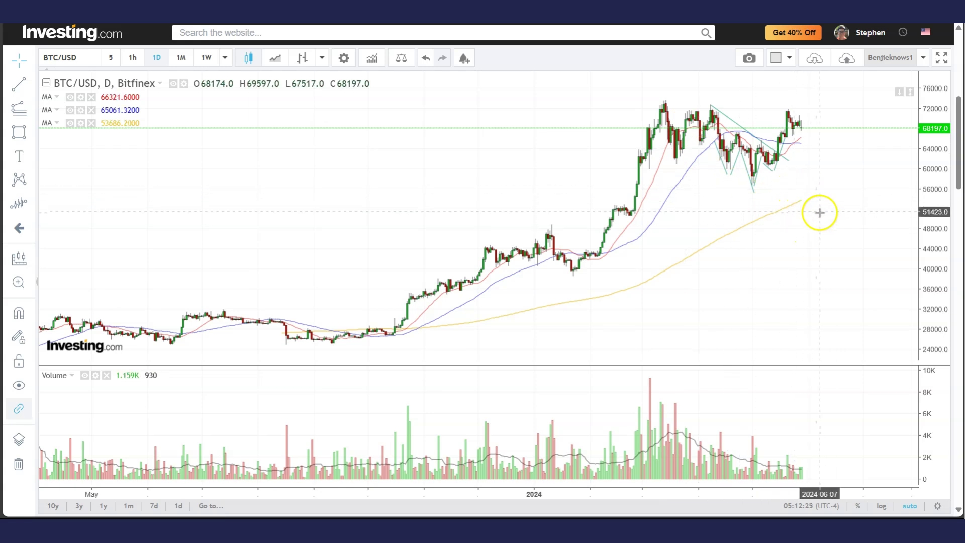
pyautogui.scroll(3, 807, 213)
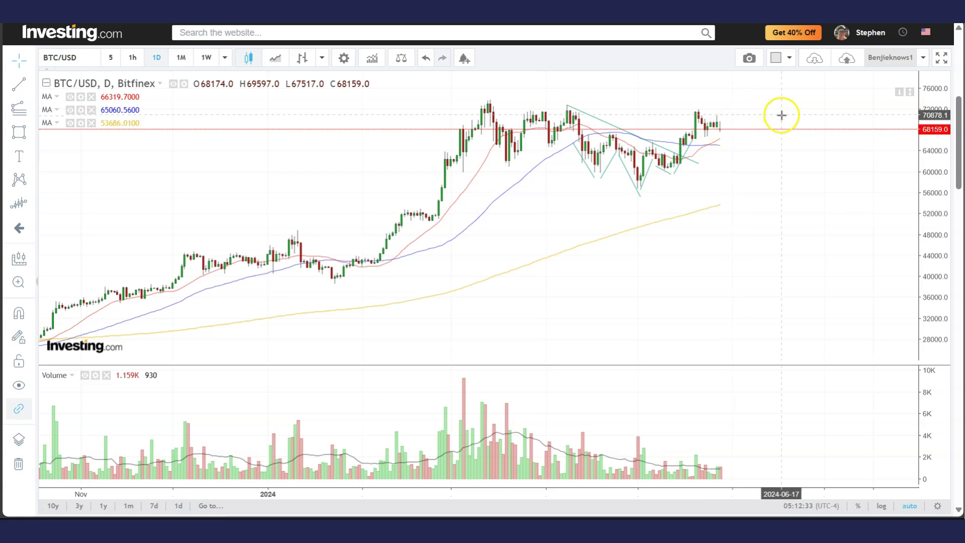
# Draw a red rectangle resistance zone across the Bitcoin highs between about 73500 and 70000, from early March to past mid-June 2024.
pyautogui.scroll(1, 719, 163)
pyautogui.moveTo(719, 163); pyautogui.dragTo(772, 157)
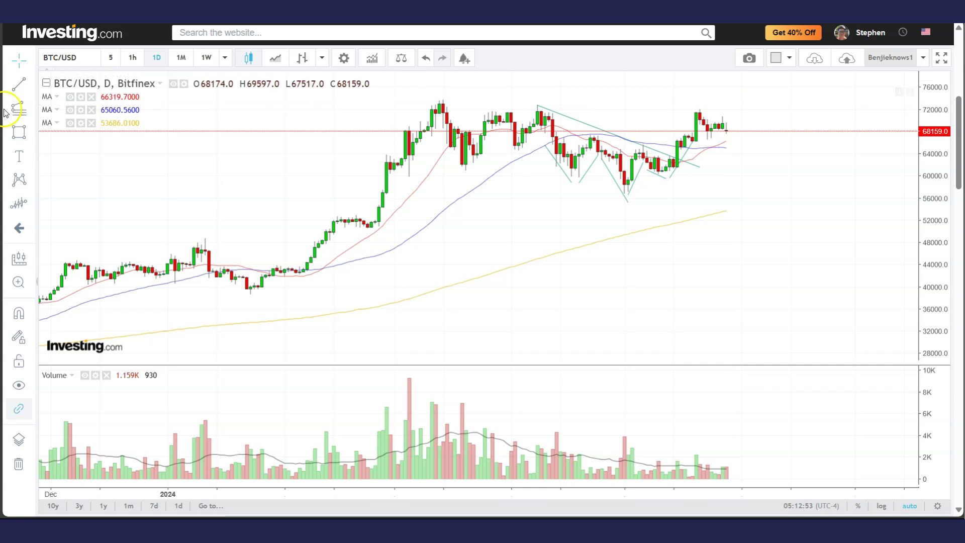
pyautogui.click(35, 132)
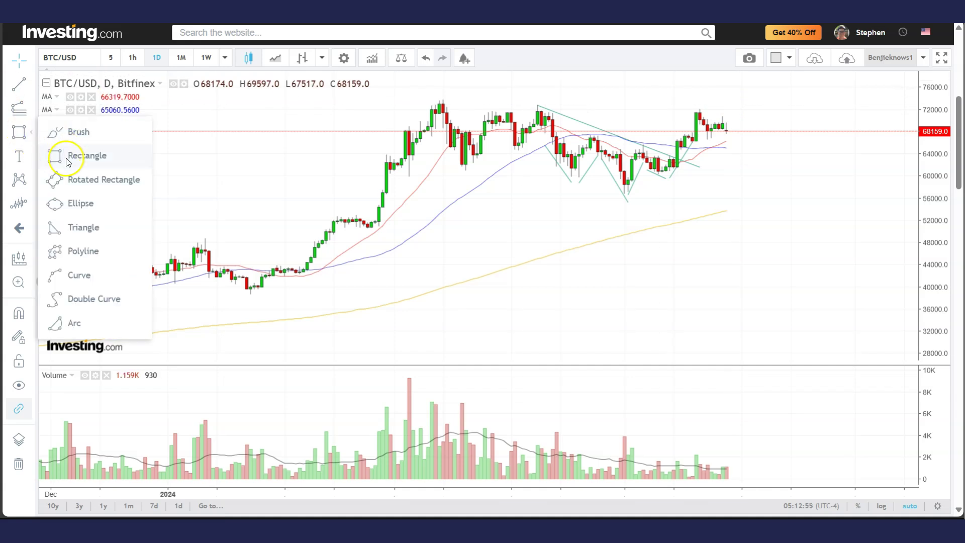
pyautogui.click(67, 160)
pyautogui.click(332, 66)
pyautogui.click(340, 101)
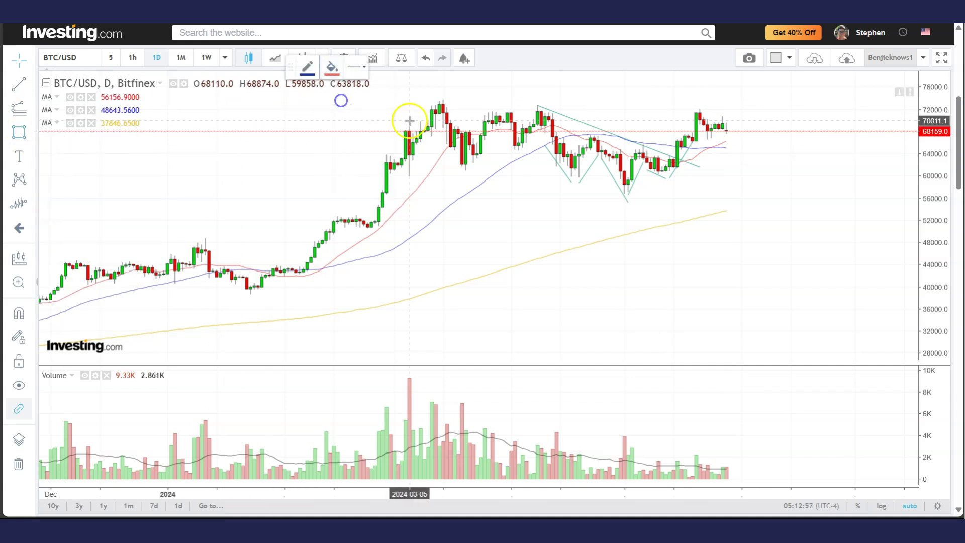
pyautogui.moveTo(424, 102)
pyautogui.mouseDown()
pyautogui.moveTo(882, 101)
pyautogui.moveTo(818, 121)
pyautogui.mouseUp()
pyautogui.click(805, 145)
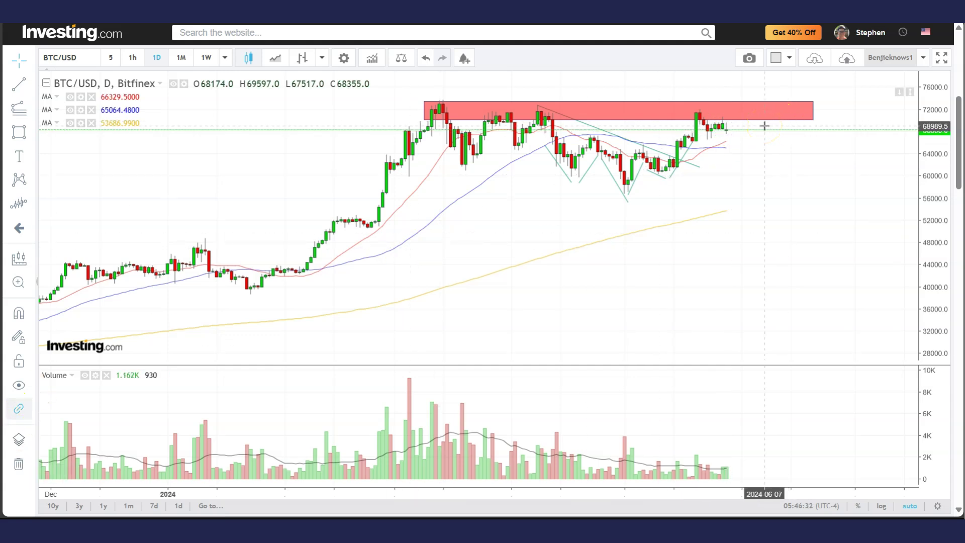
pyautogui.click(735, 121)
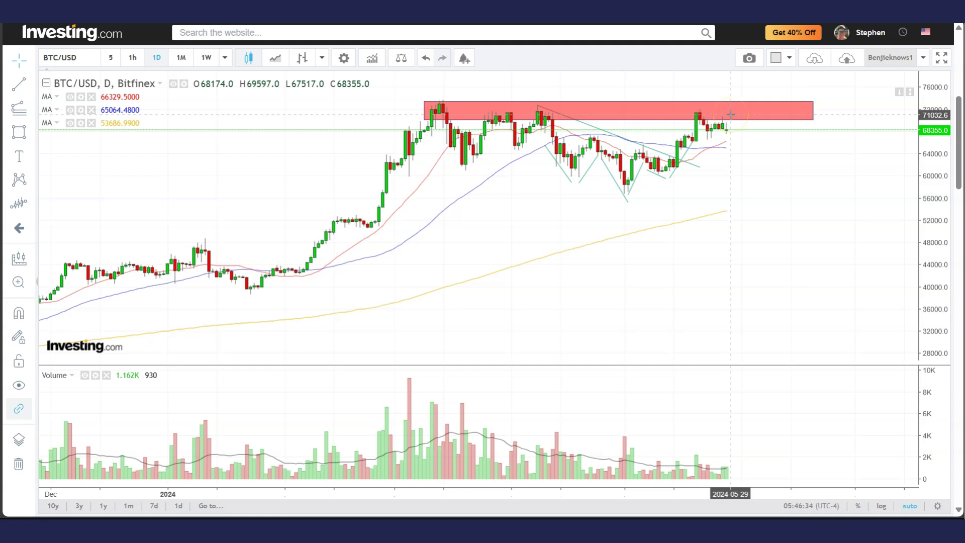
pyautogui.click(736, 115)
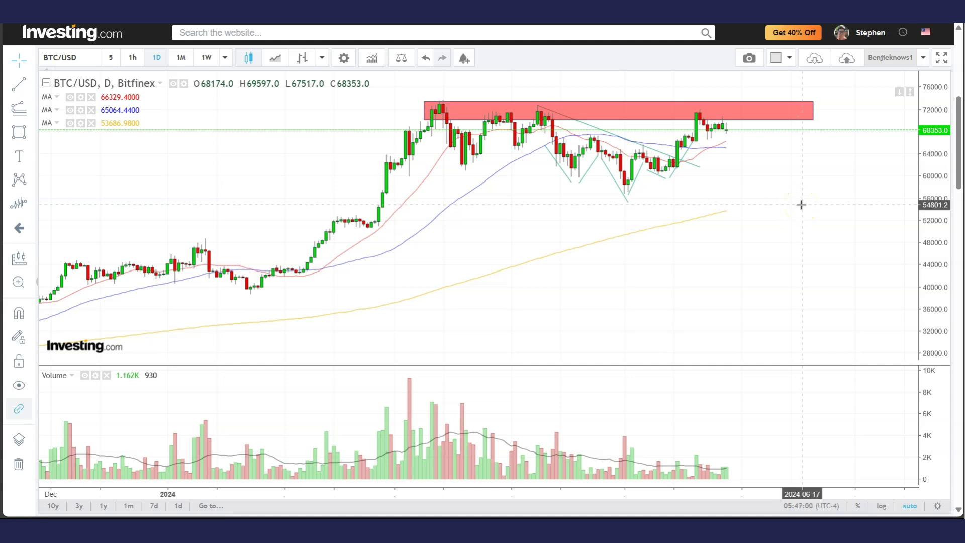
pyautogui.click(730, 204)
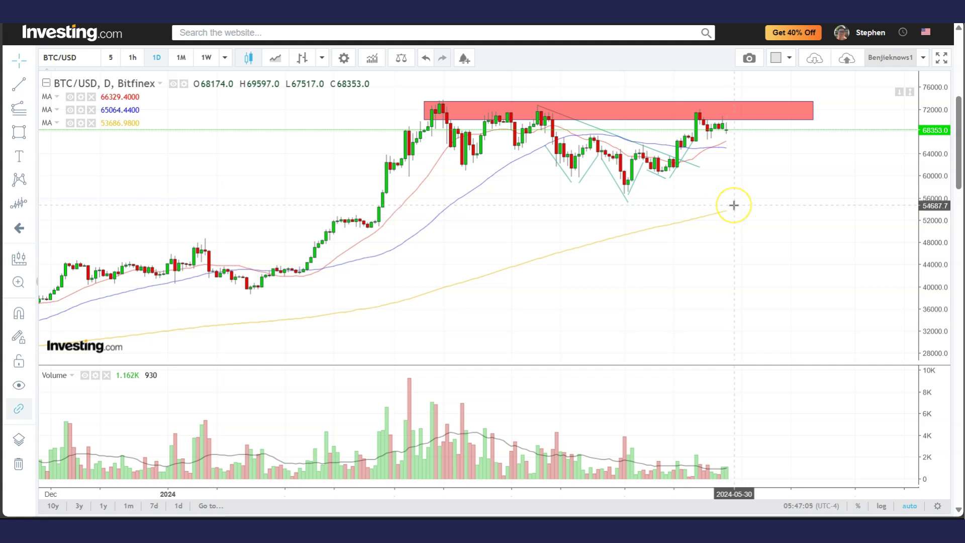